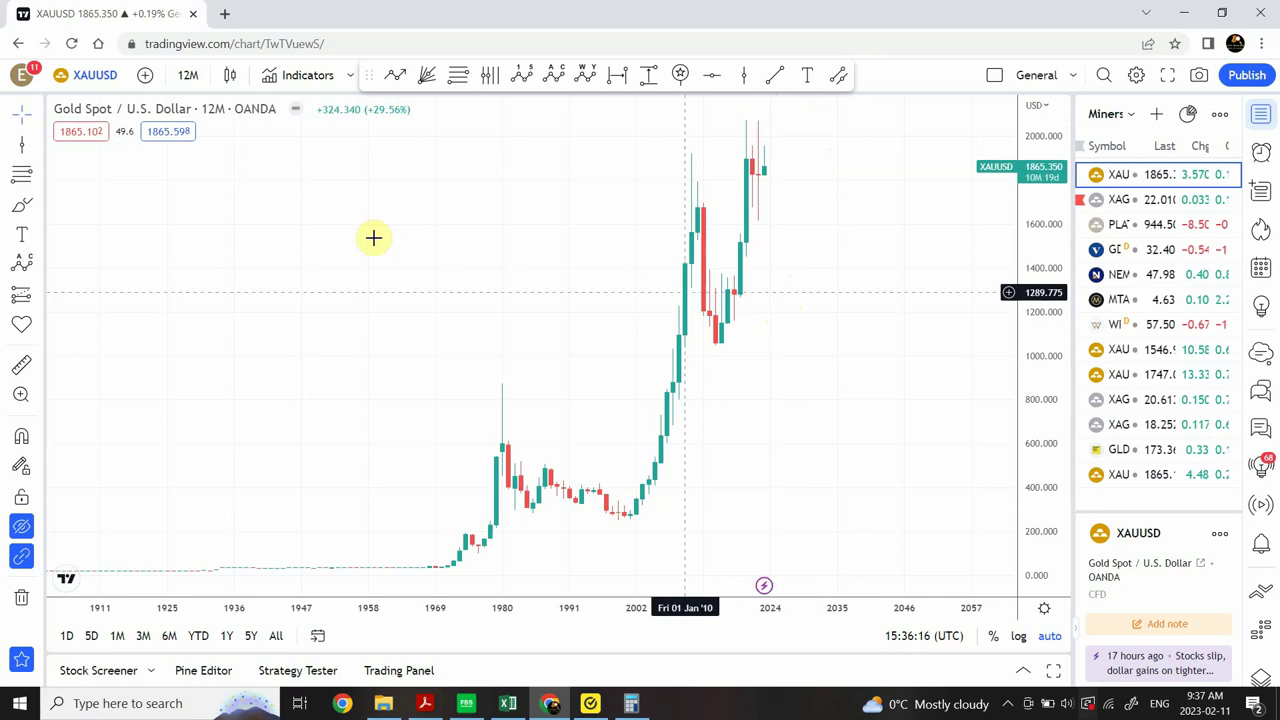
Step: Show all hidden drawings on the yearly XAUUSD chart, revealing the wave labels, channel and title
left_click(22, 528)
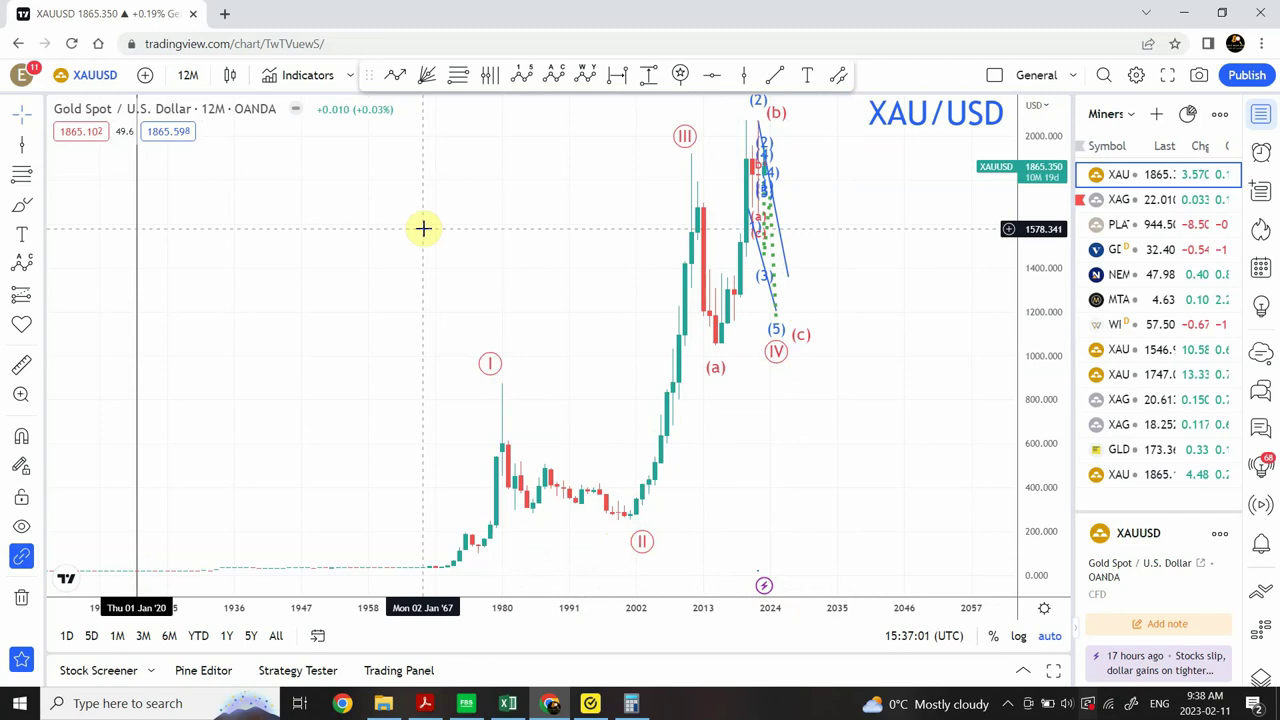
Step: Put Gold on 1-week candles and zoom out to span about 2012–2026 with the projected path
left_click(190, 76)
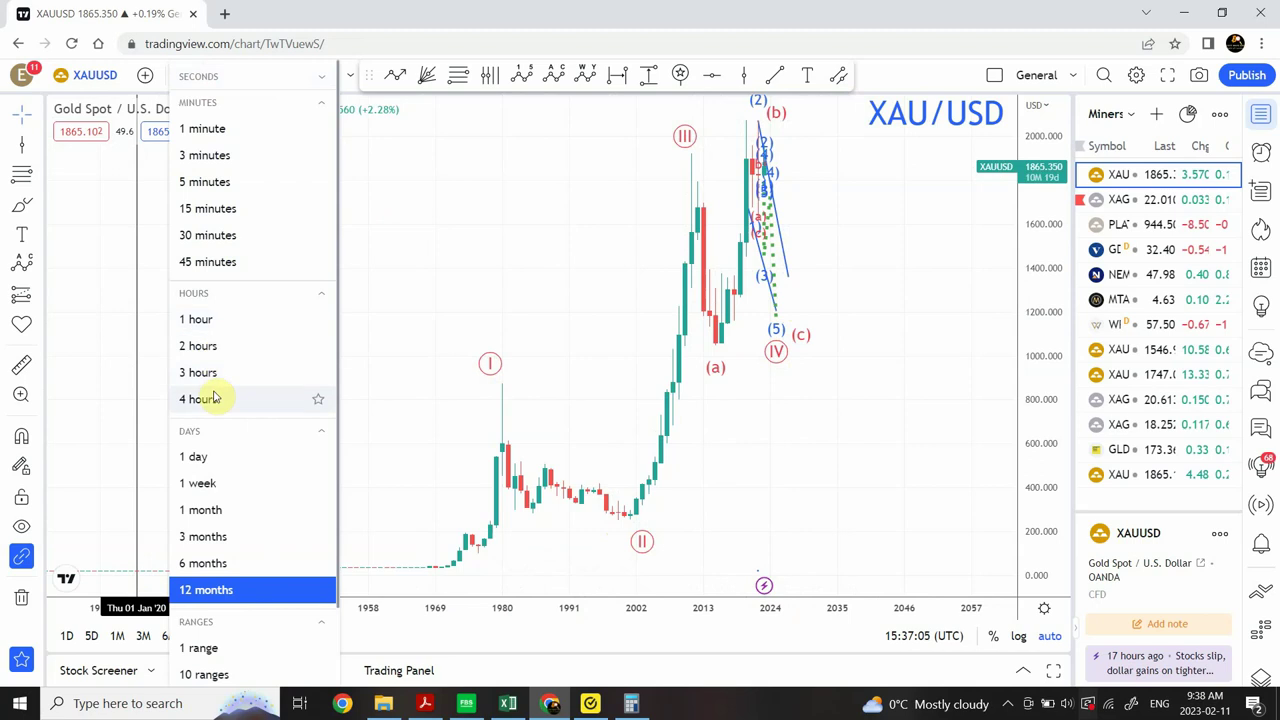
left_click(222, 485)
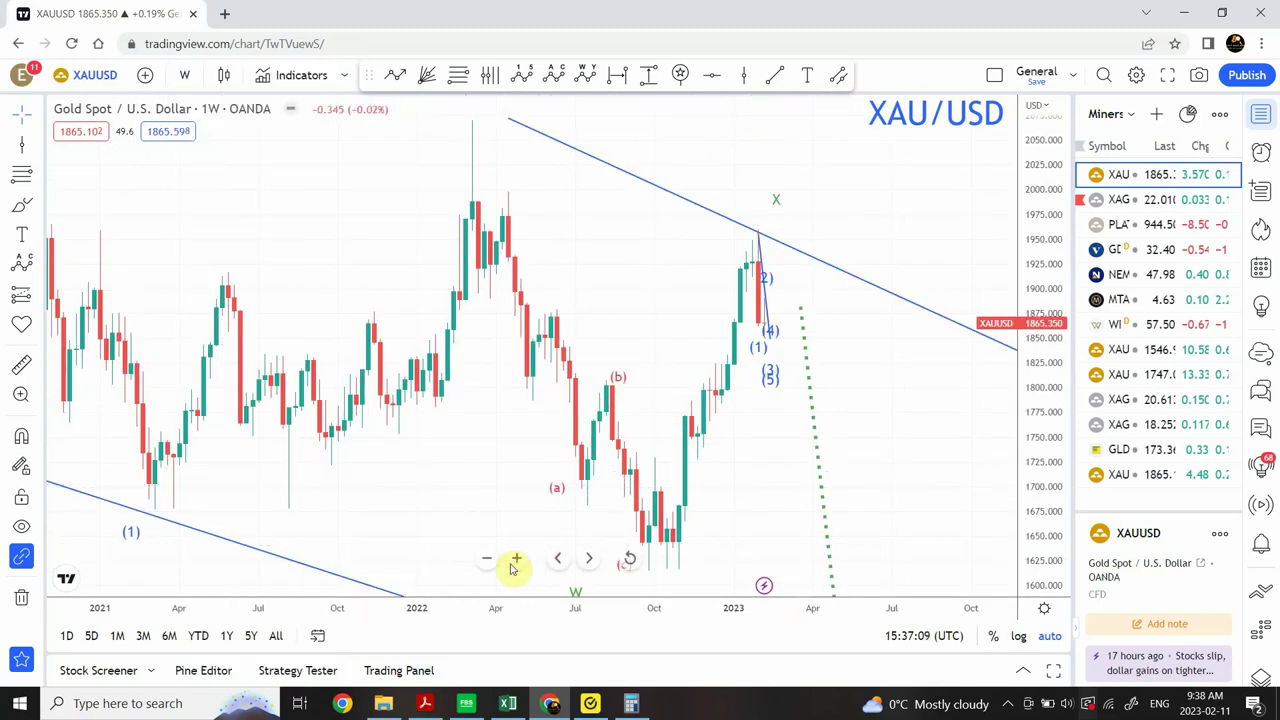
left_click(487, 563)
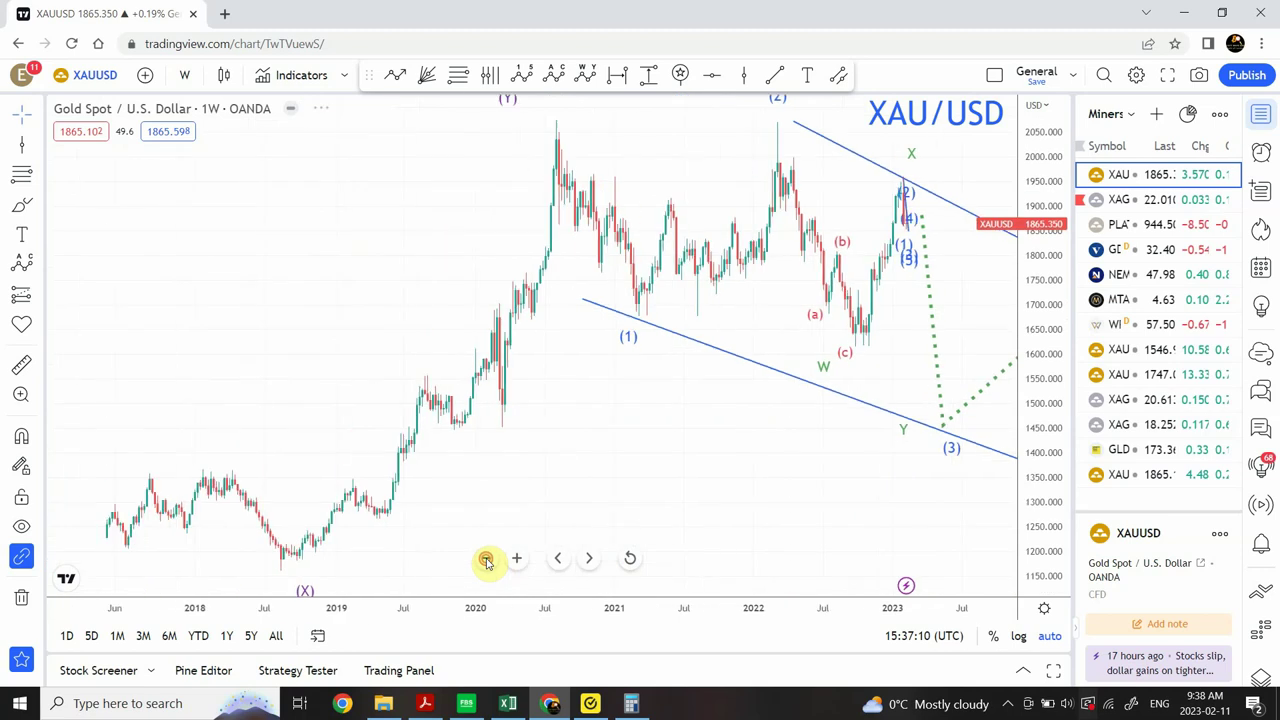
left_click(487, 563)
left_click(487, 563)
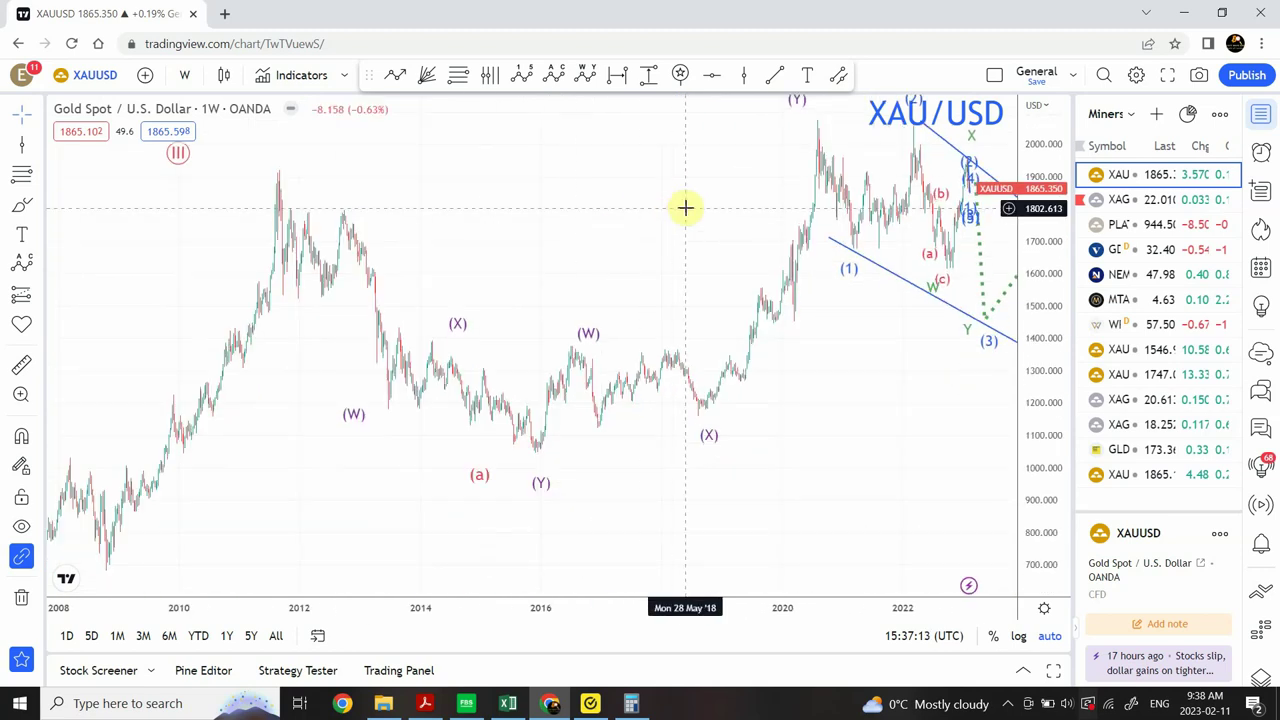
left_click_drag(686, 206, 429, 263)
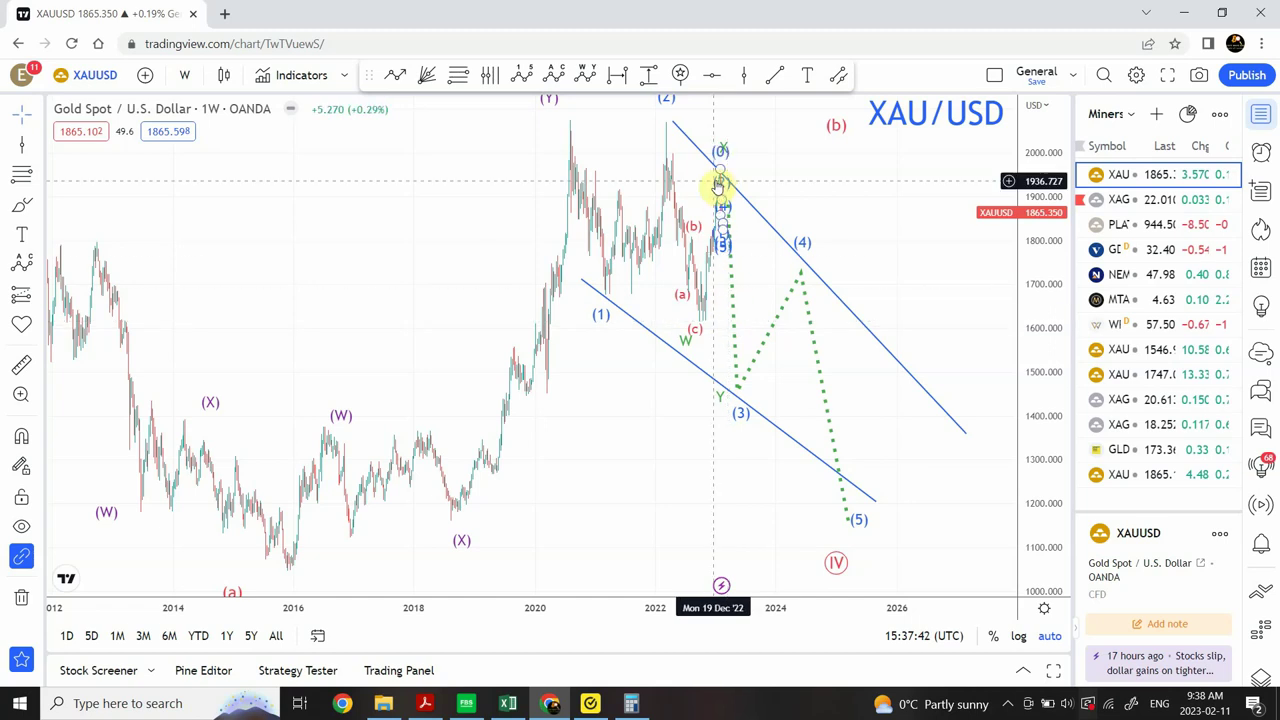
left_click(736, 318)
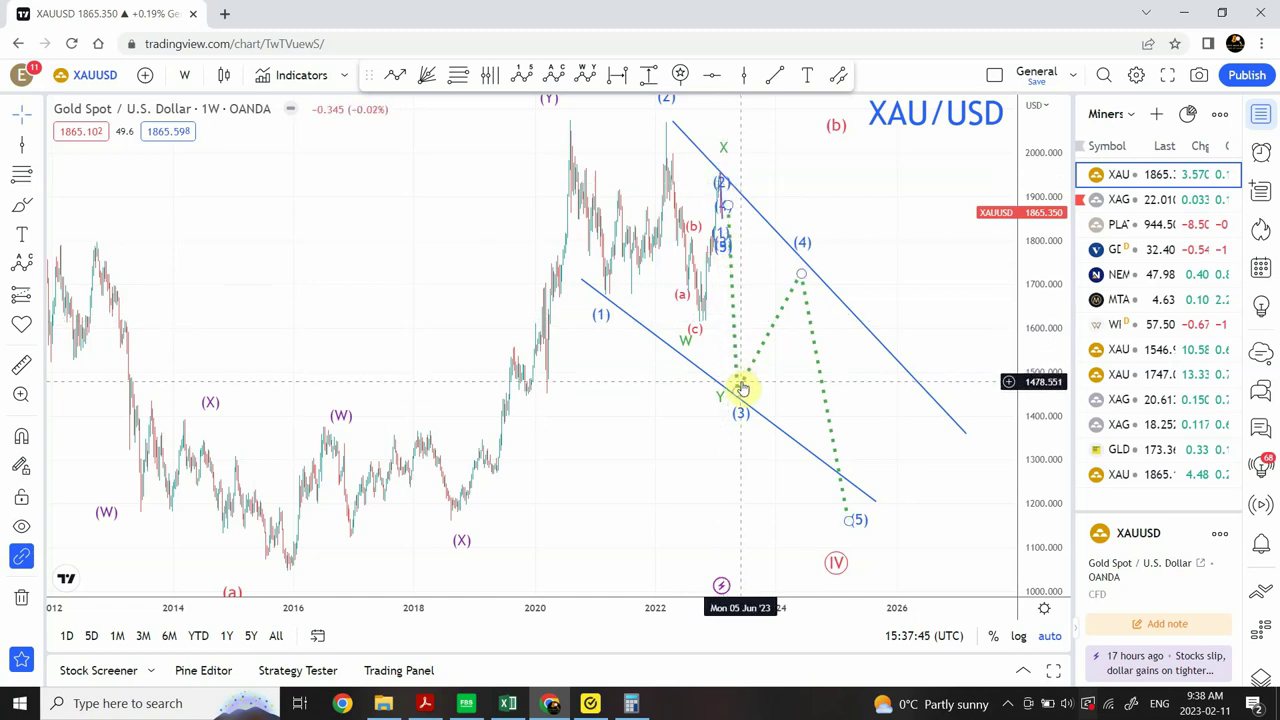
left_click(723, 225)
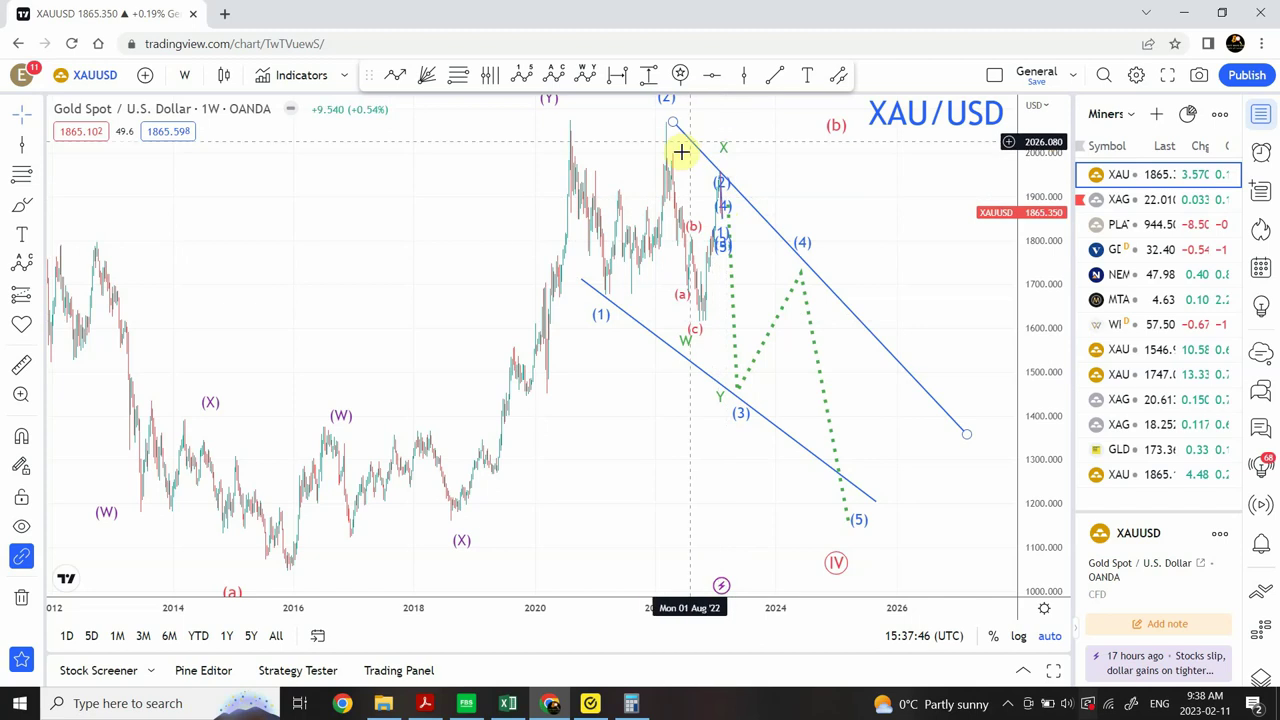
left_click(738, 393)
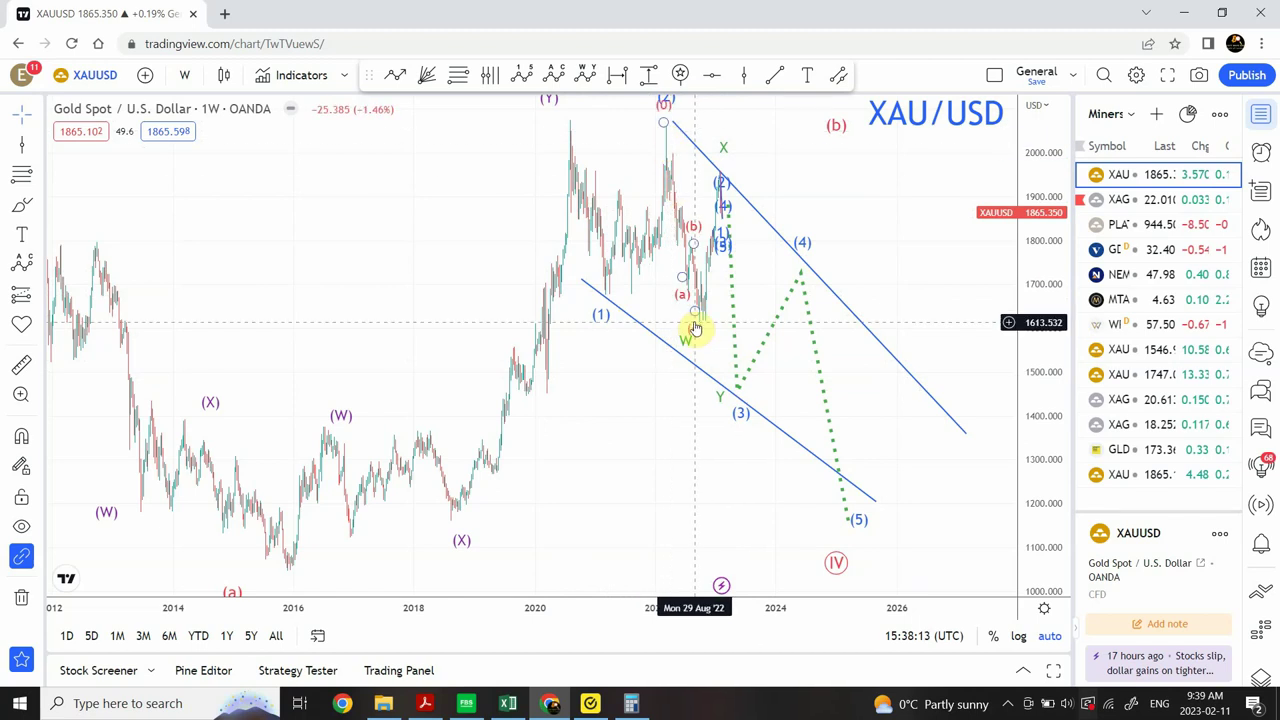
mouse_move(695, 328)
left_mouse_down()
mouse_move(720, 177)
mouse_move(738, 398)
left_mouse_up()
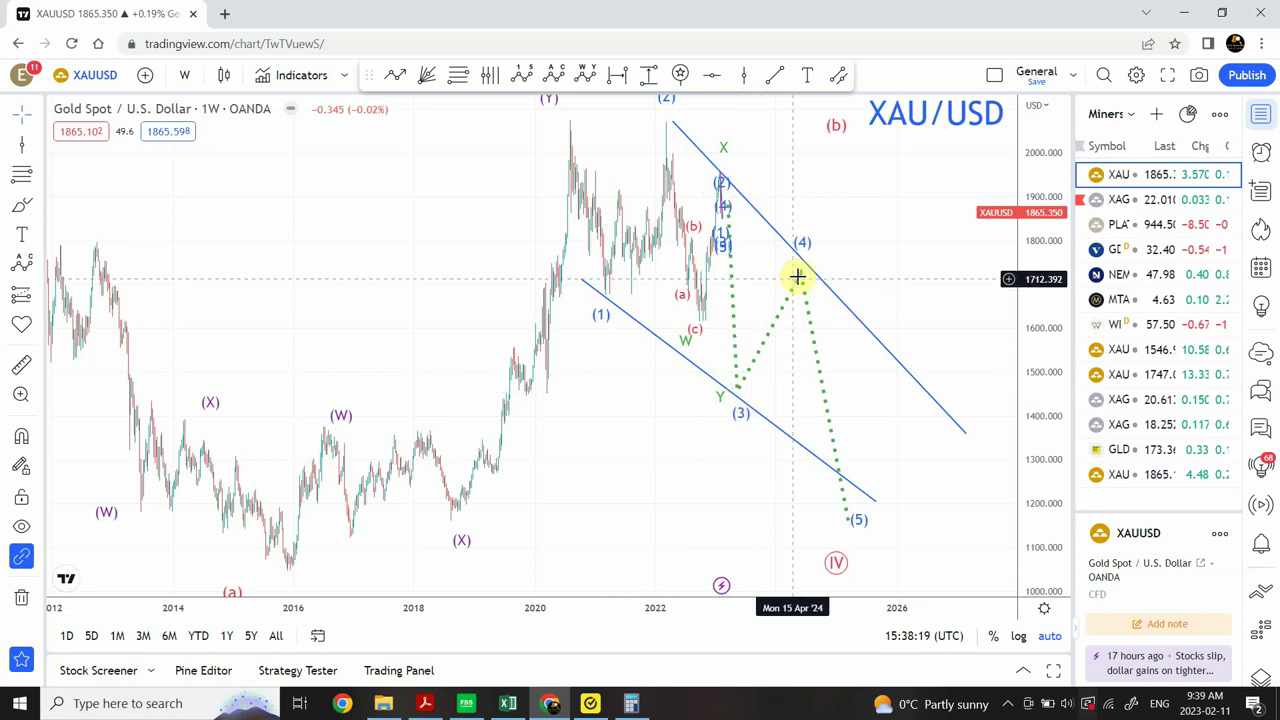
left_click_drag(802, 273, 805, 275)
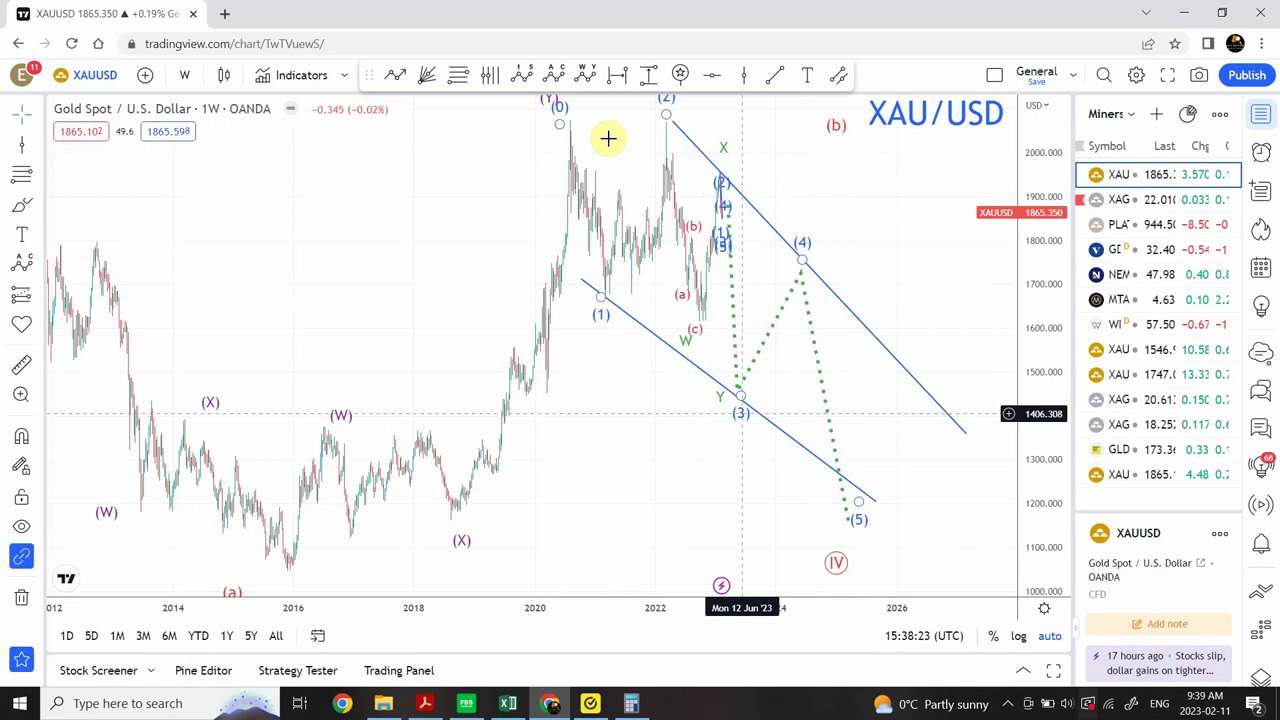
left_click(768, 472)
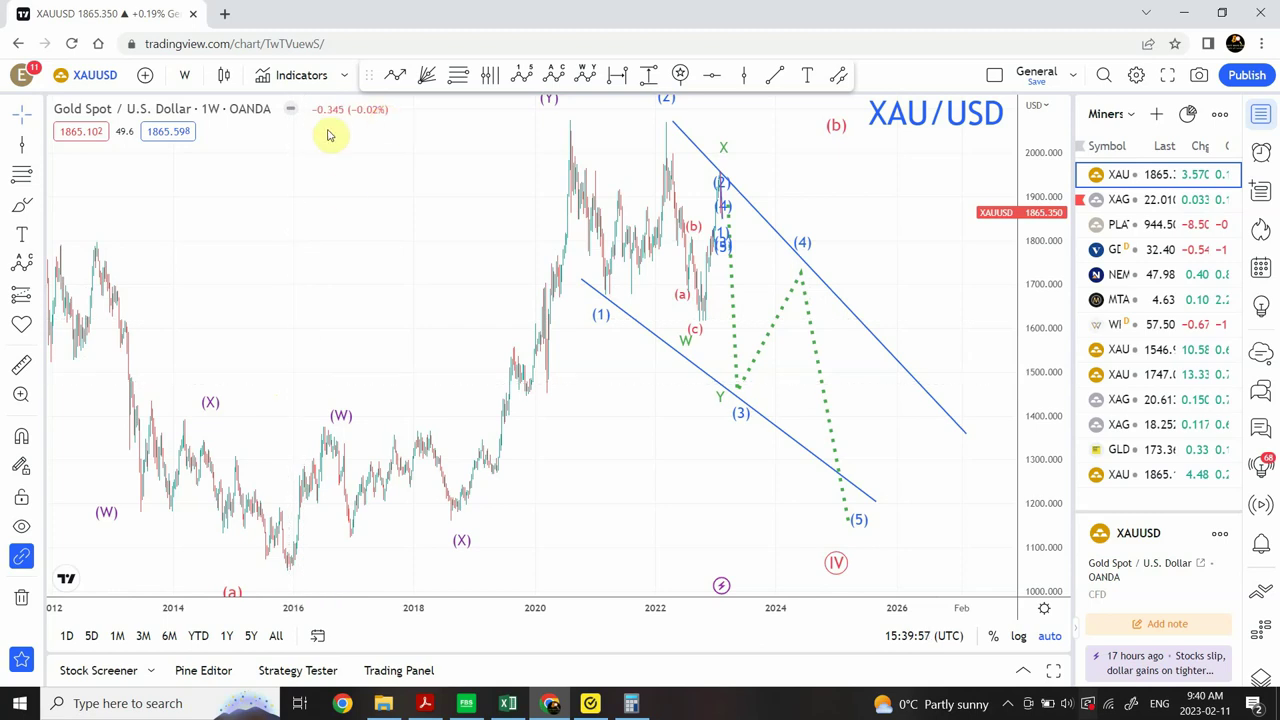
Step: Set Gold to 1-day candles, zoom into the February 2023 (1)–(5) drop, and nudge point (2)
left_click(185, 75)
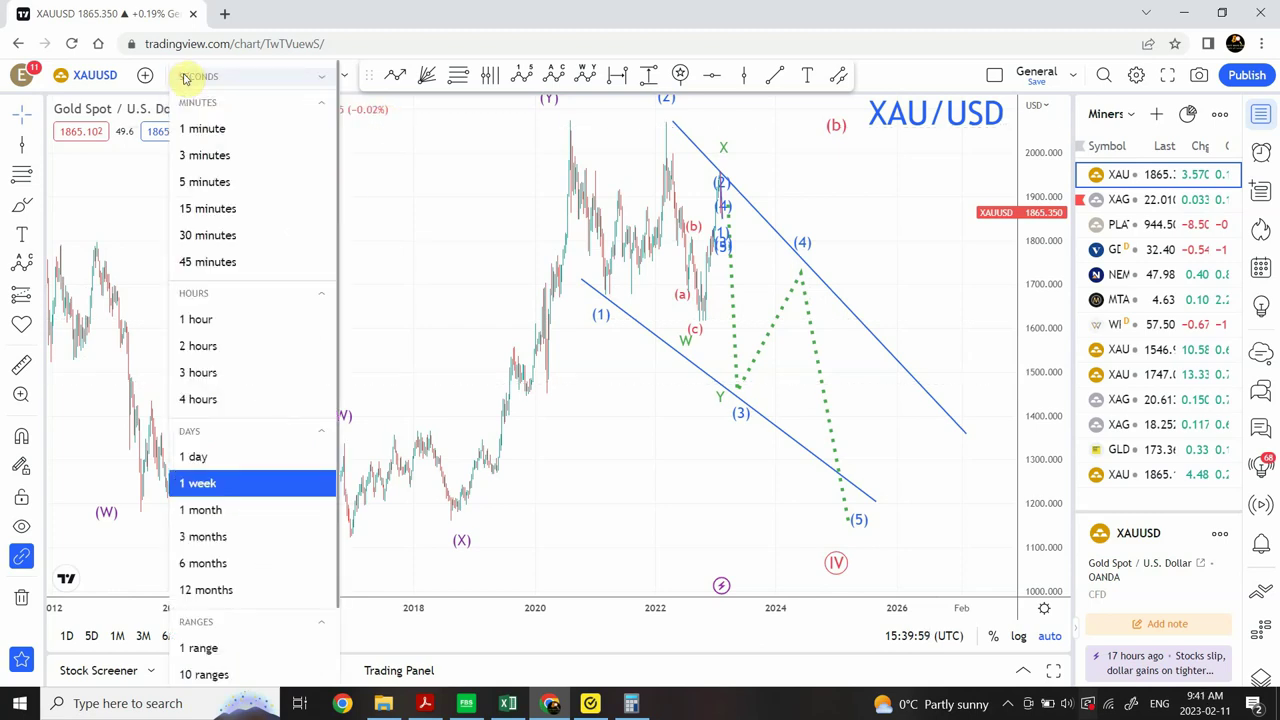
left_click(221, 455)
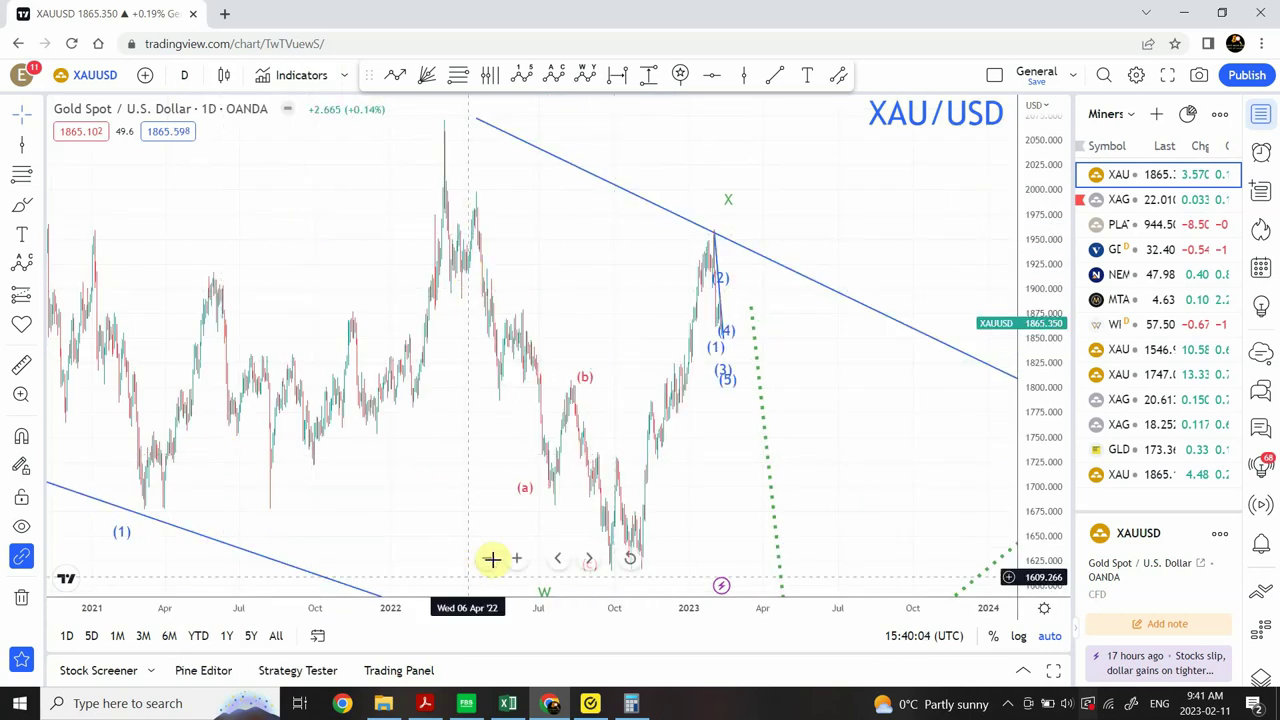
left_click(519, 562)
left_click(519, 562)
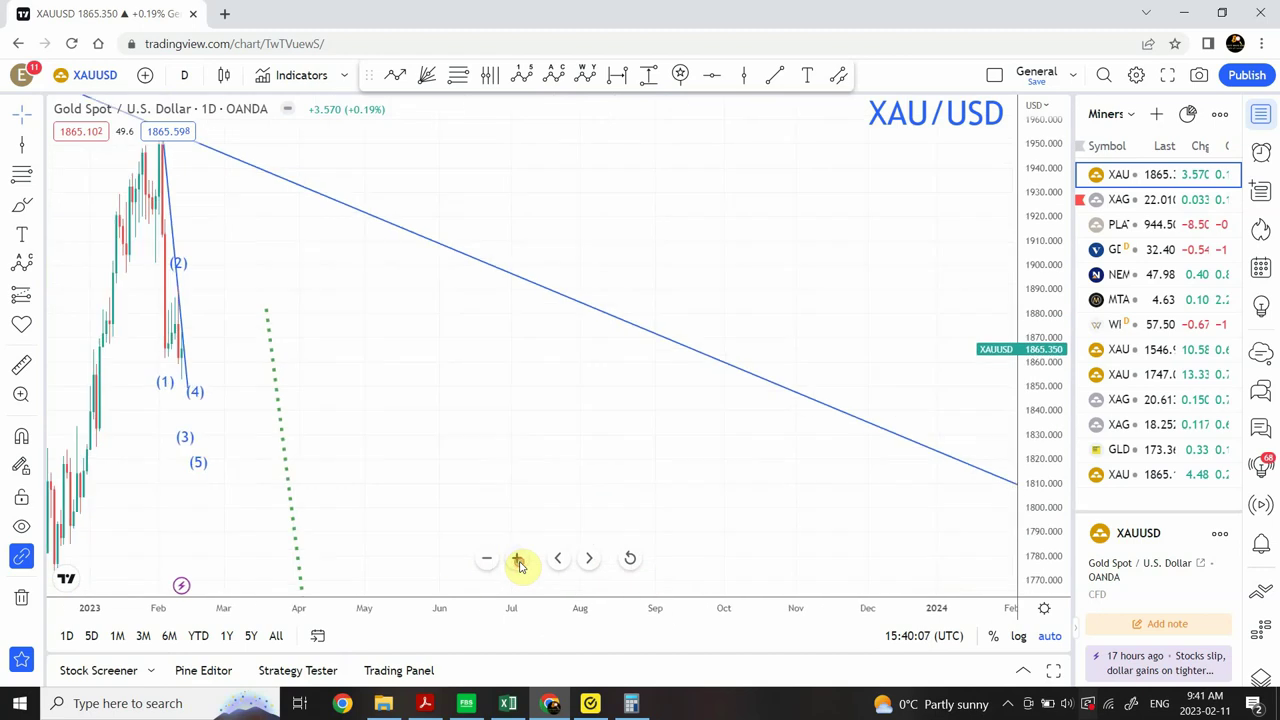
left_click(519, 562)
key("alt+r")
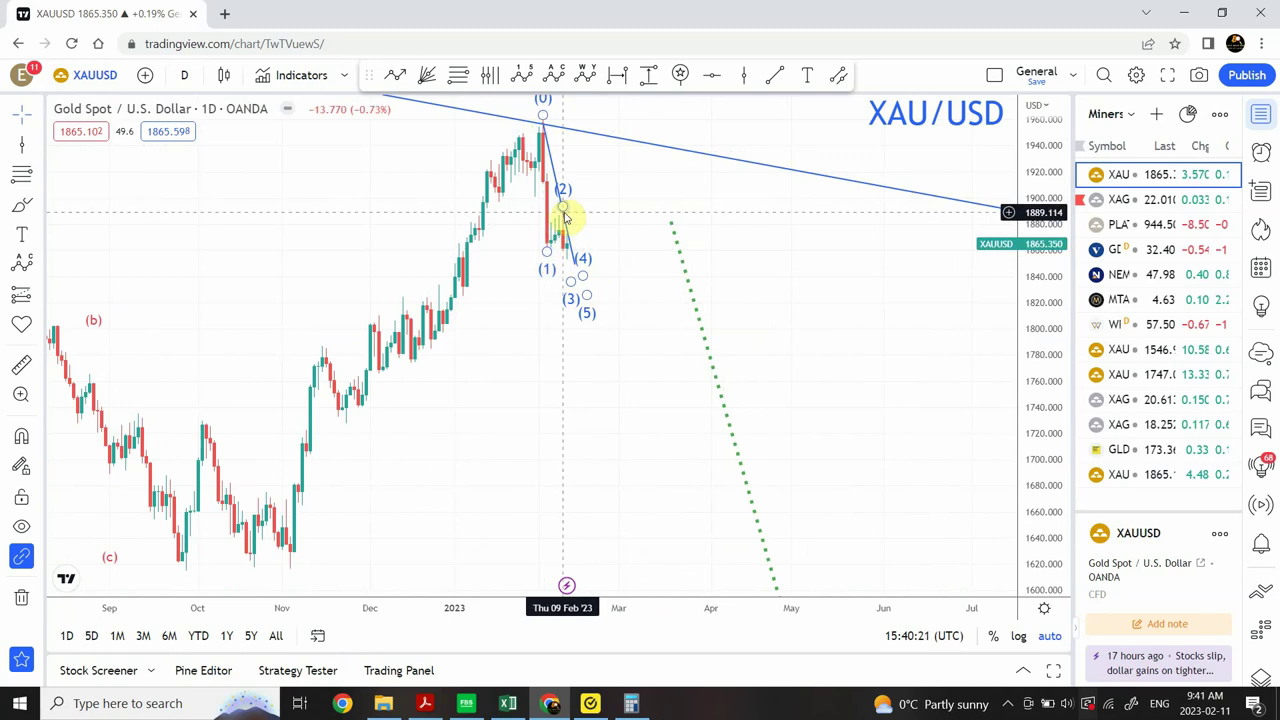
left_click_drag(563, 220, 565, 219)
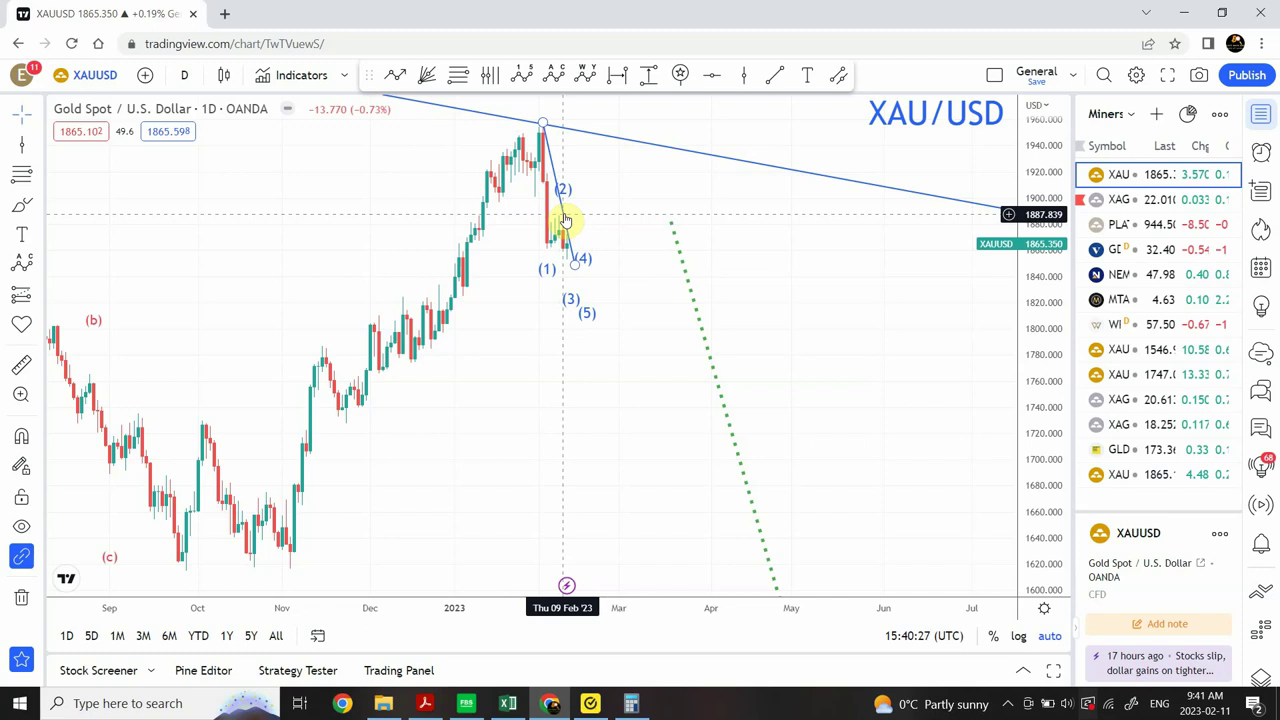
mouse_move(565, 219)
left_mouse_down()
mouse_move(551, 251)
mouse_move(563, 209)
mouse_move(583, 277)
mouse_move(549, 260)
mouse_move(564, 225)
left_mouse_up()
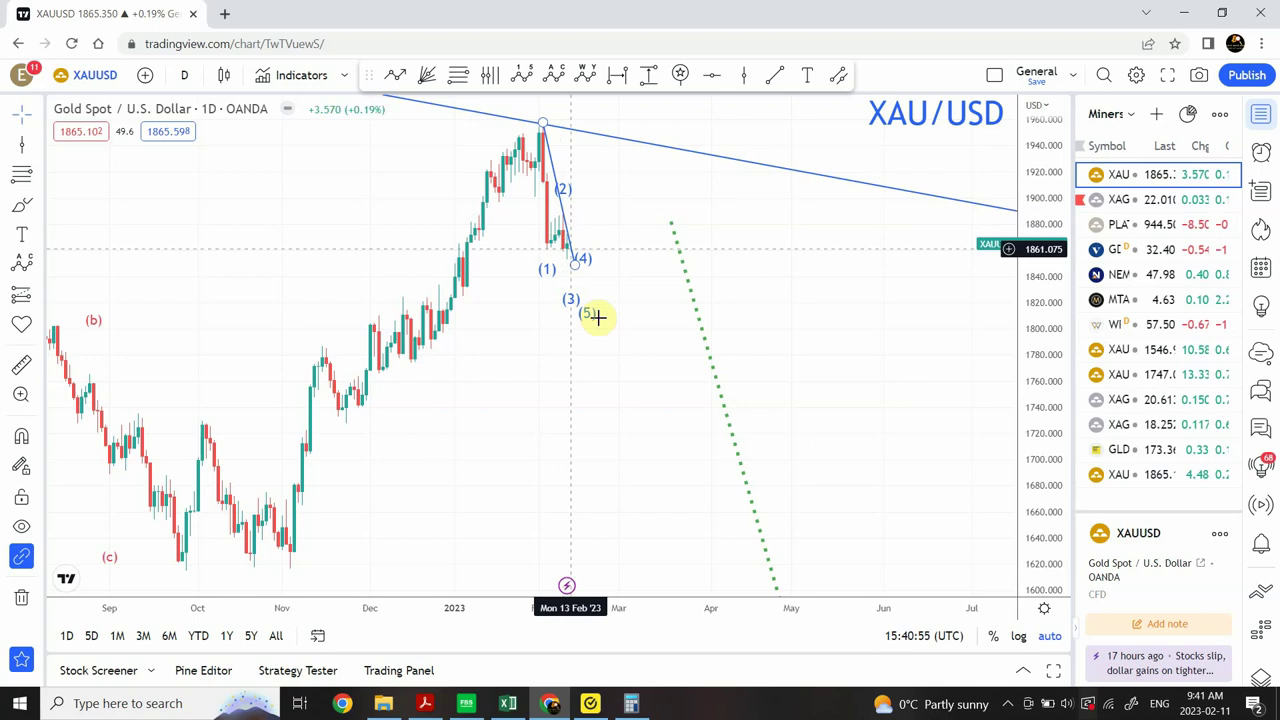
Step: Put Gold on 1-hour candles, widened to show late January through the February fall
left_click(185, 78)
left_click(200, 320)
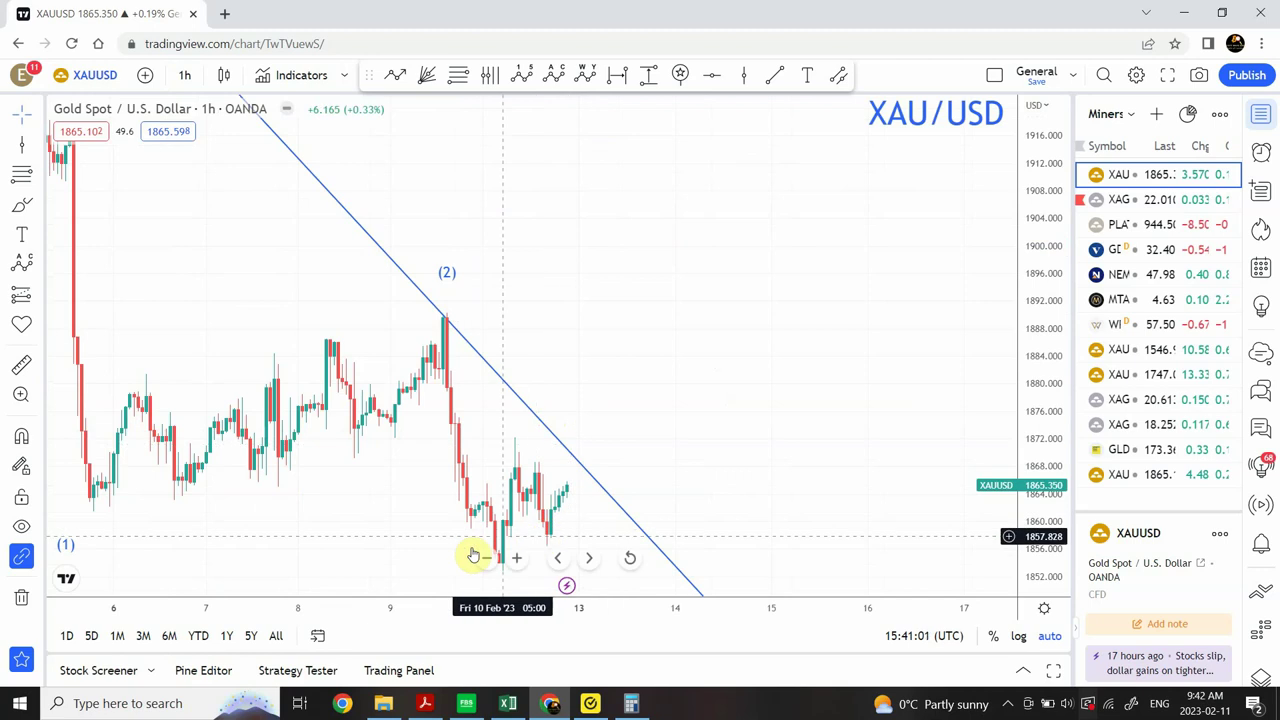
left_click(492, 560)
left_click(492, 560)
left_click(492, 560)
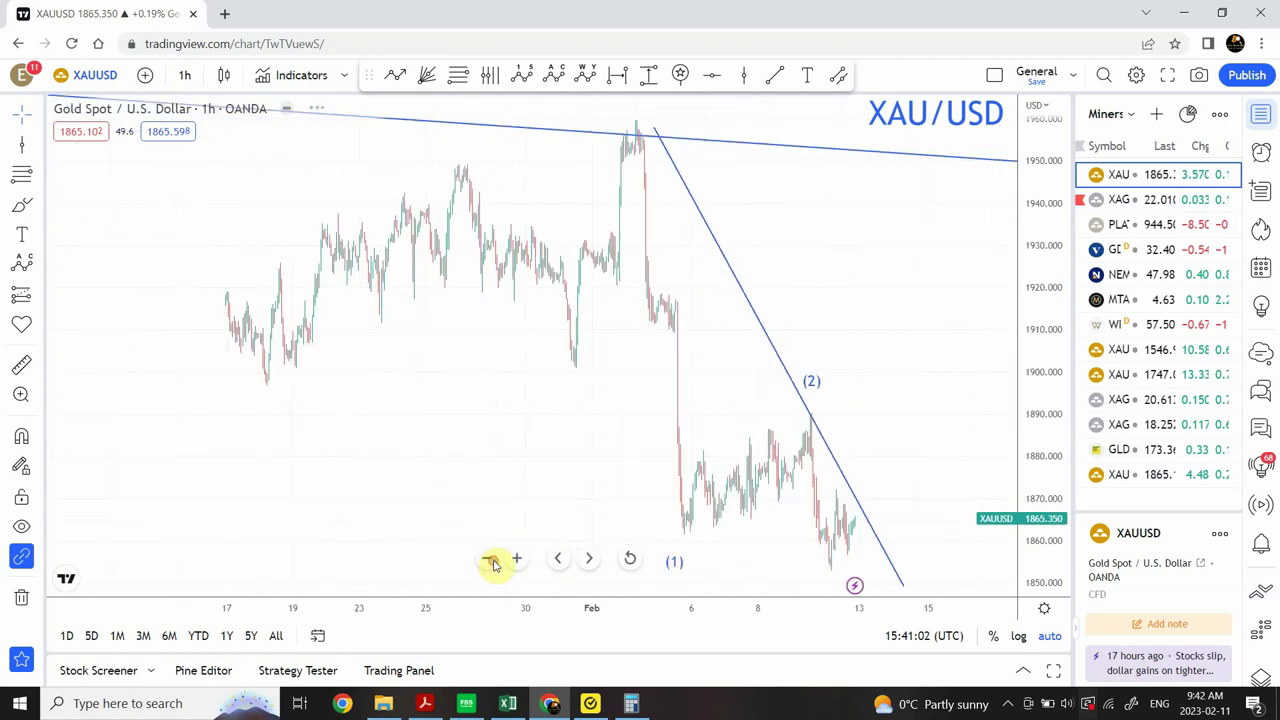
left_click_drag(623, 408, 437, 399)
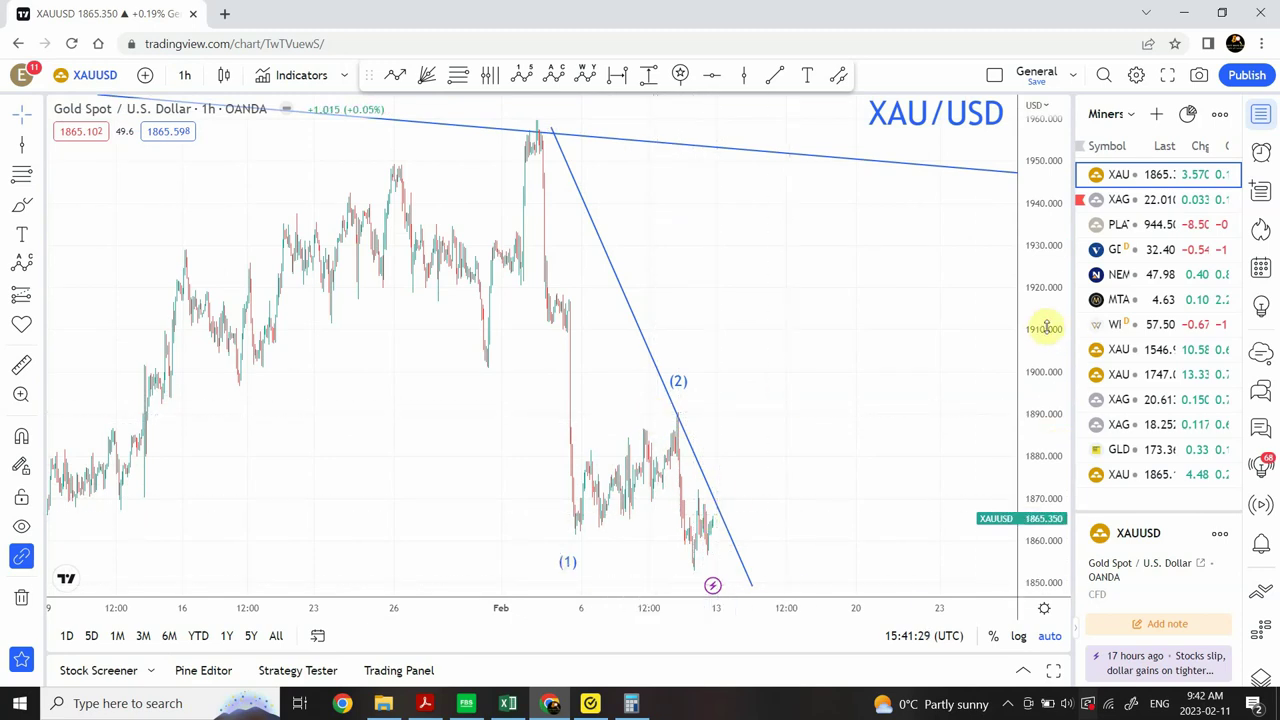
Step: Compress the price scale and move wave points (3), (4) to 15 Feb, and (5) near 1,824
left_click_drag(1046, 323, 1045, 494)
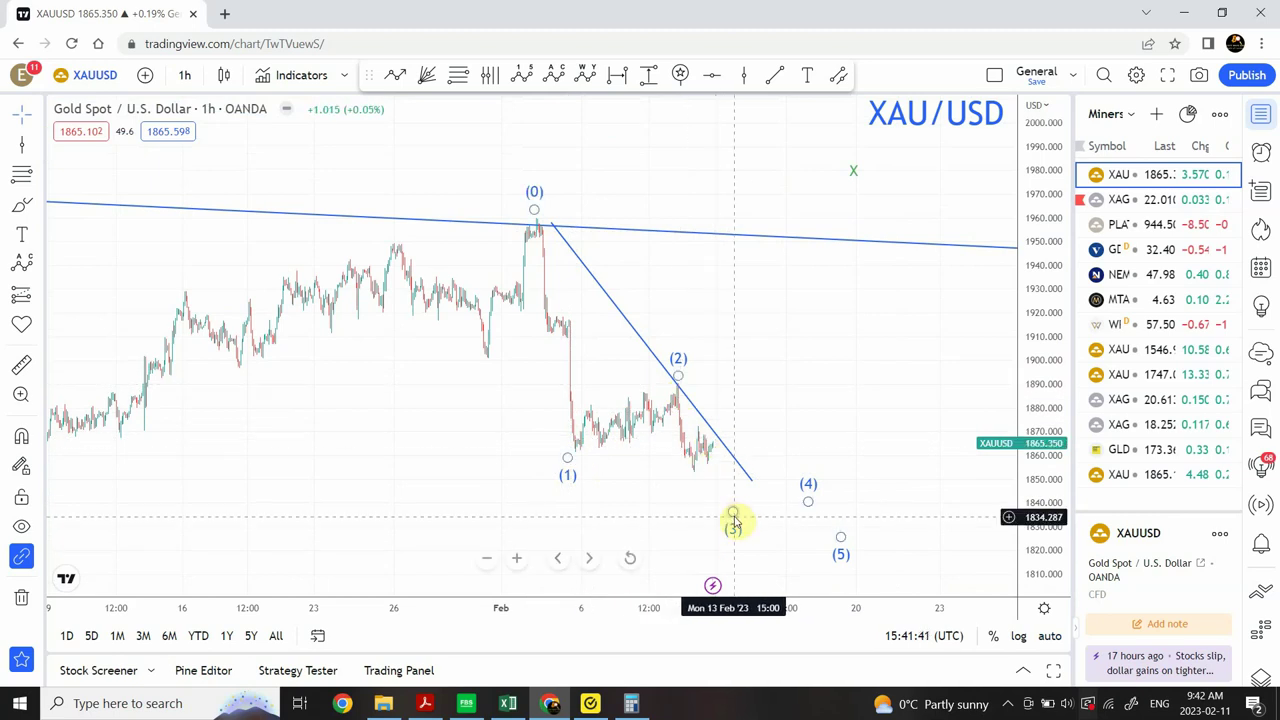
left_click_drag(734, 520, 736, 514)
left_click_drag(810, 502, 792, 499)
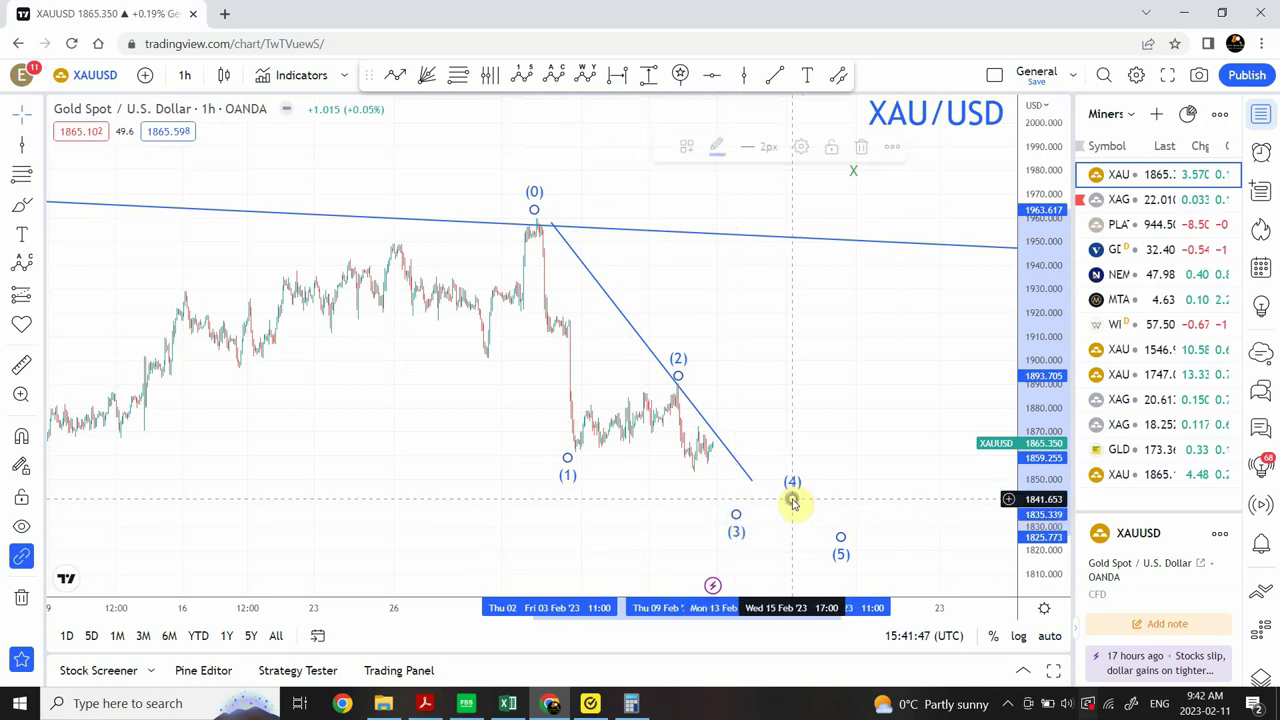
left_click_drag(842, 545, 840, 543)
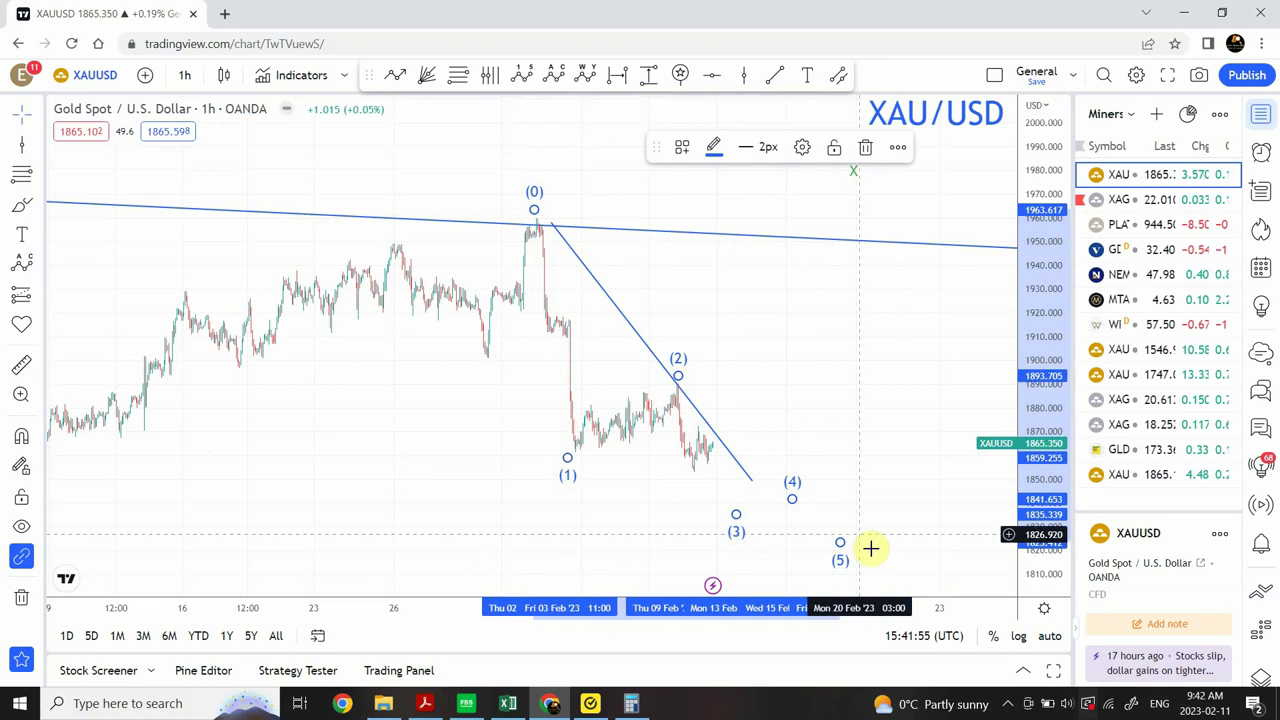
left_click(899, 411)
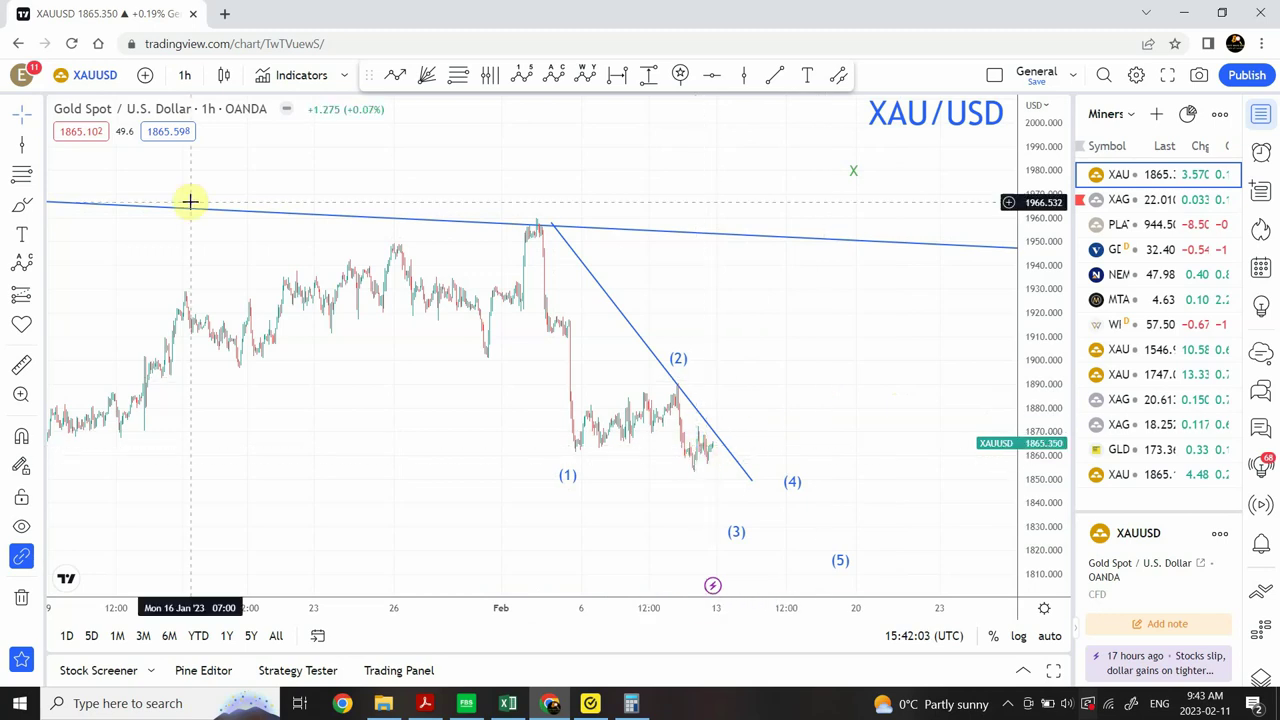
Step: Set Gold to 15-minute bars and auto-fit the price scale
left_click(187, 78)
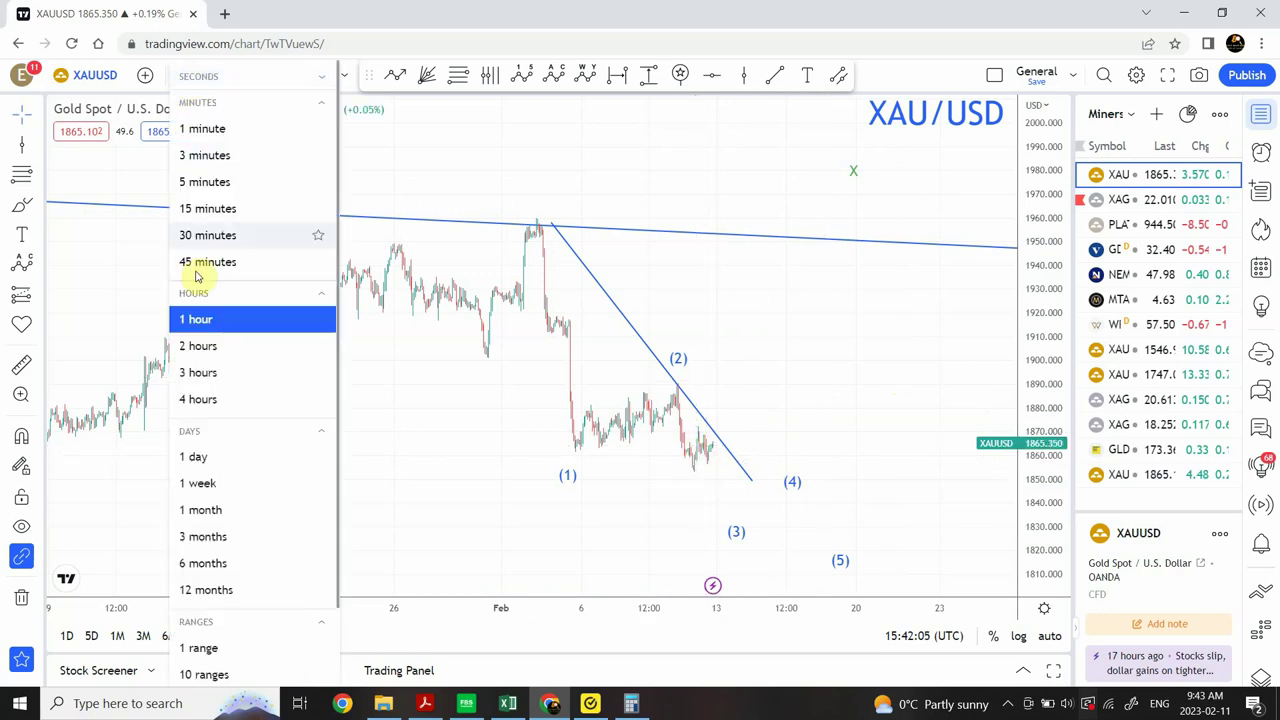
left_click(212, 211)
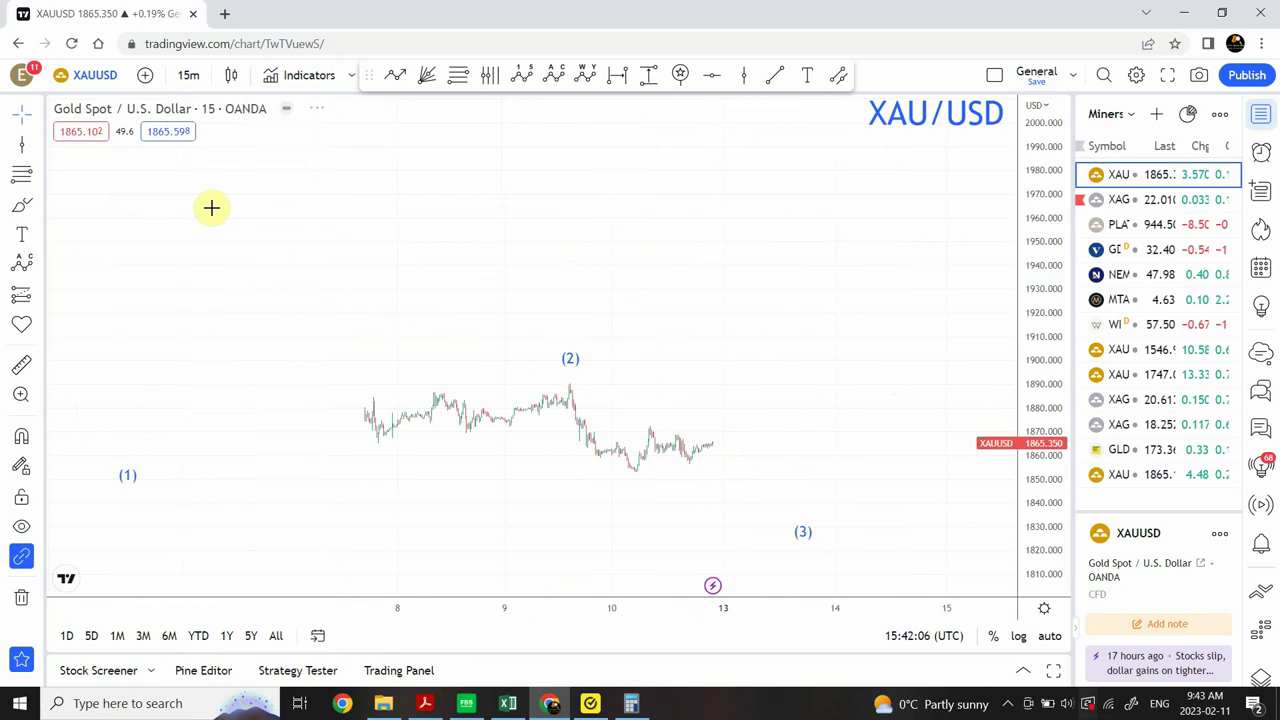
left_click(1050, 637)
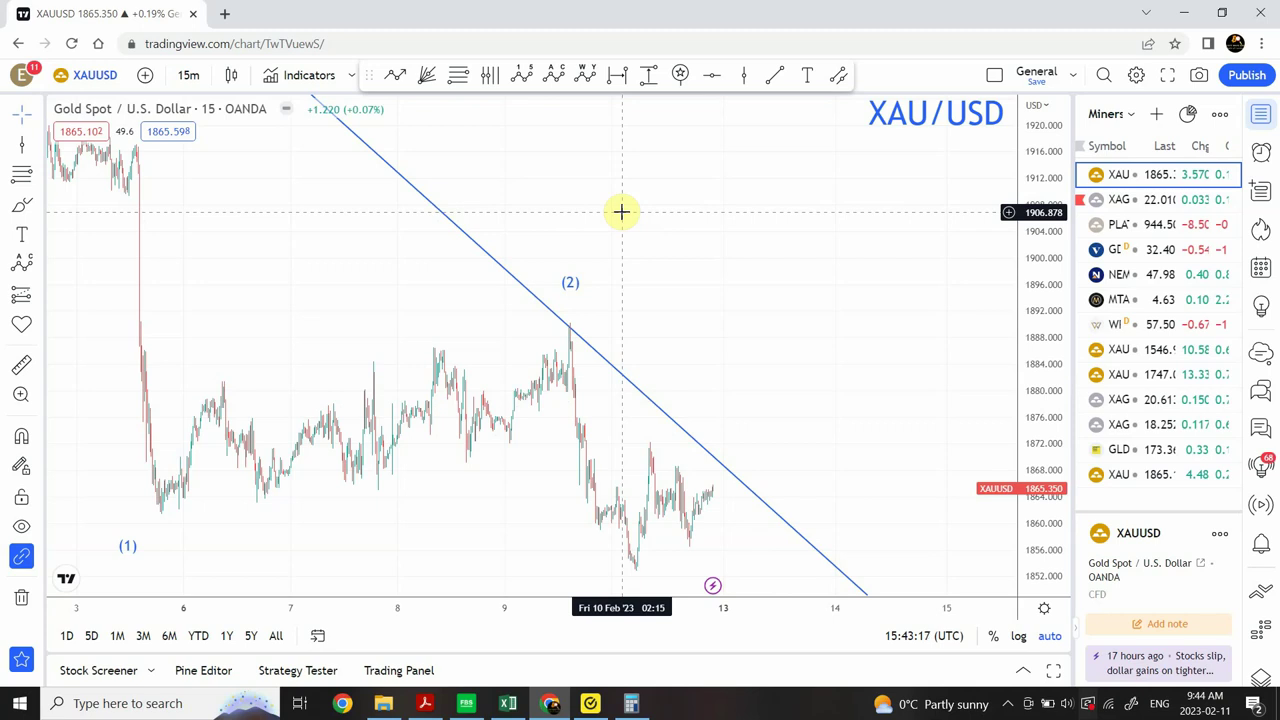
Step: Switch to XAGUSD and delete its dashed trend line
left_click(1163, 204)
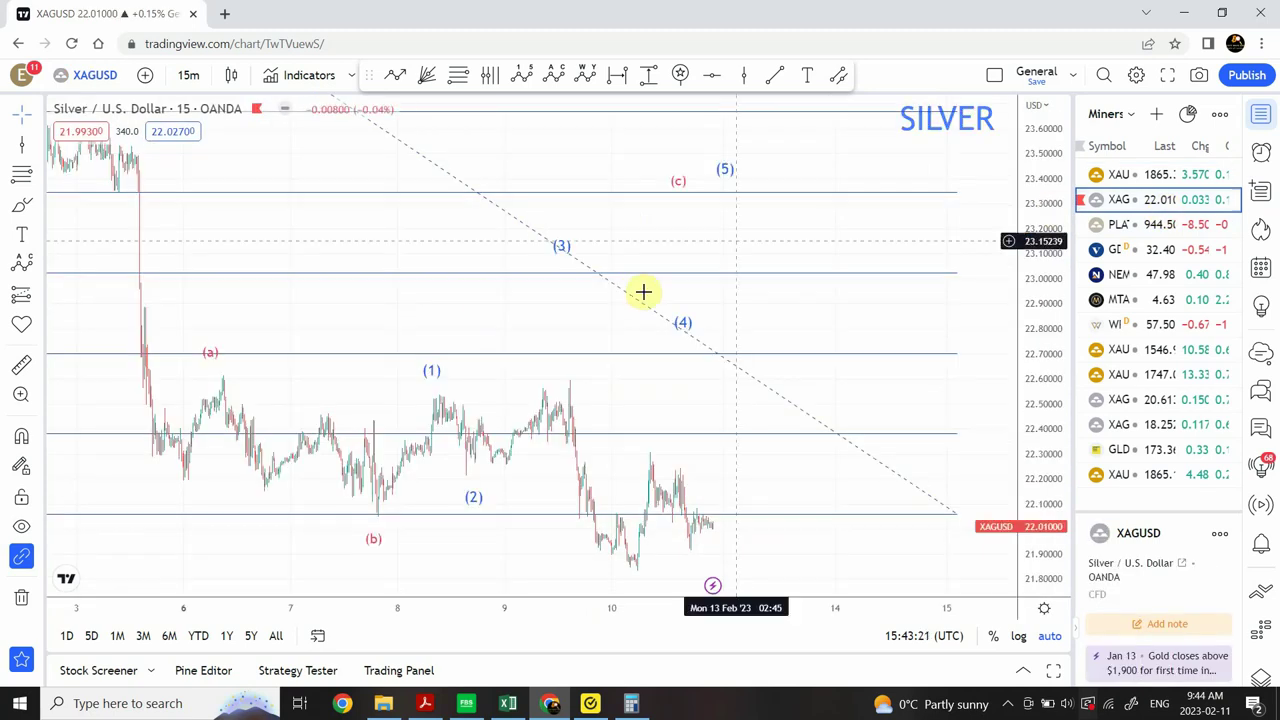
left_click(698, 346)
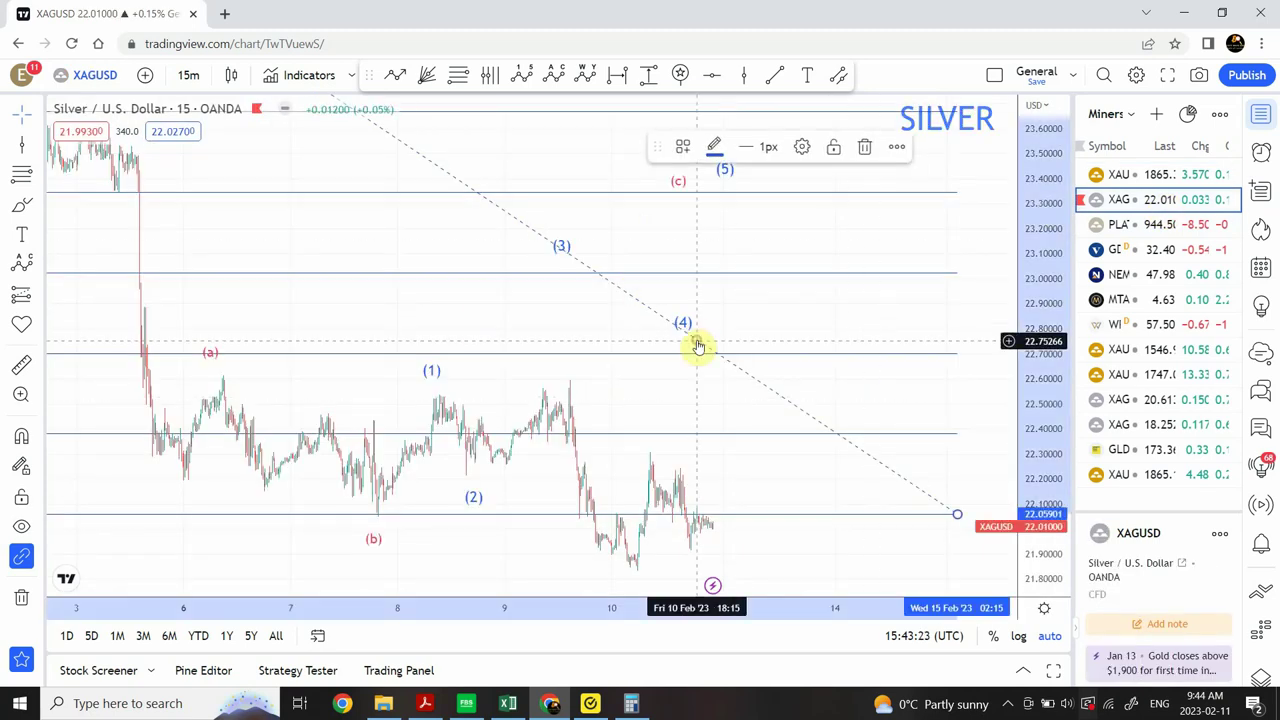
key("Delete")
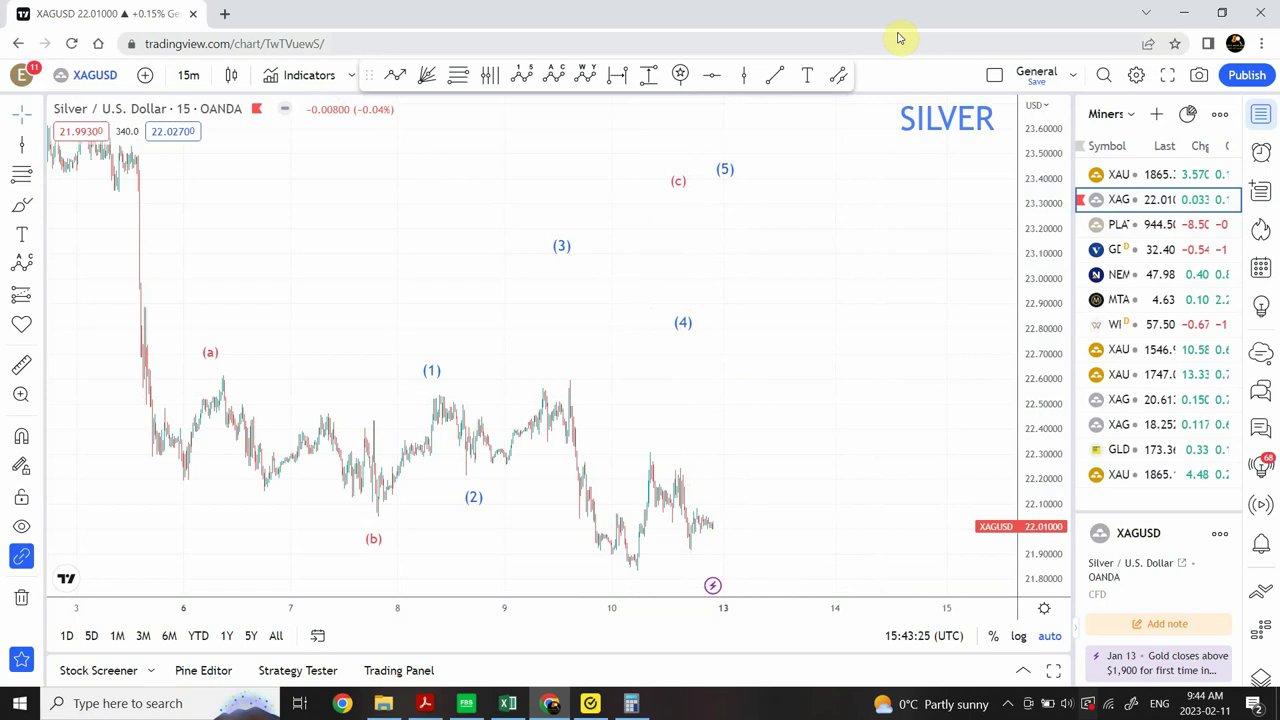
left_click(189, 77)
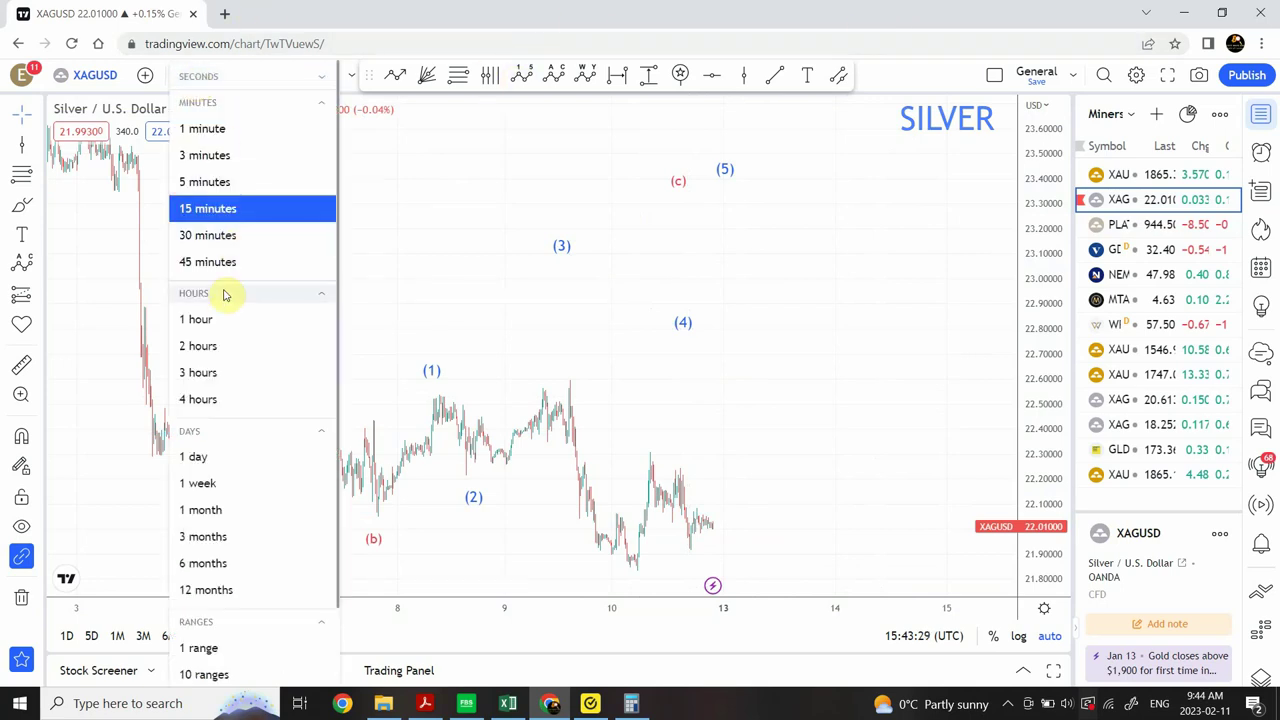
Step: Move Silver from 1-hour to 1-day bars and zoom out to cover about 2017–2025
left_click(226, 320)
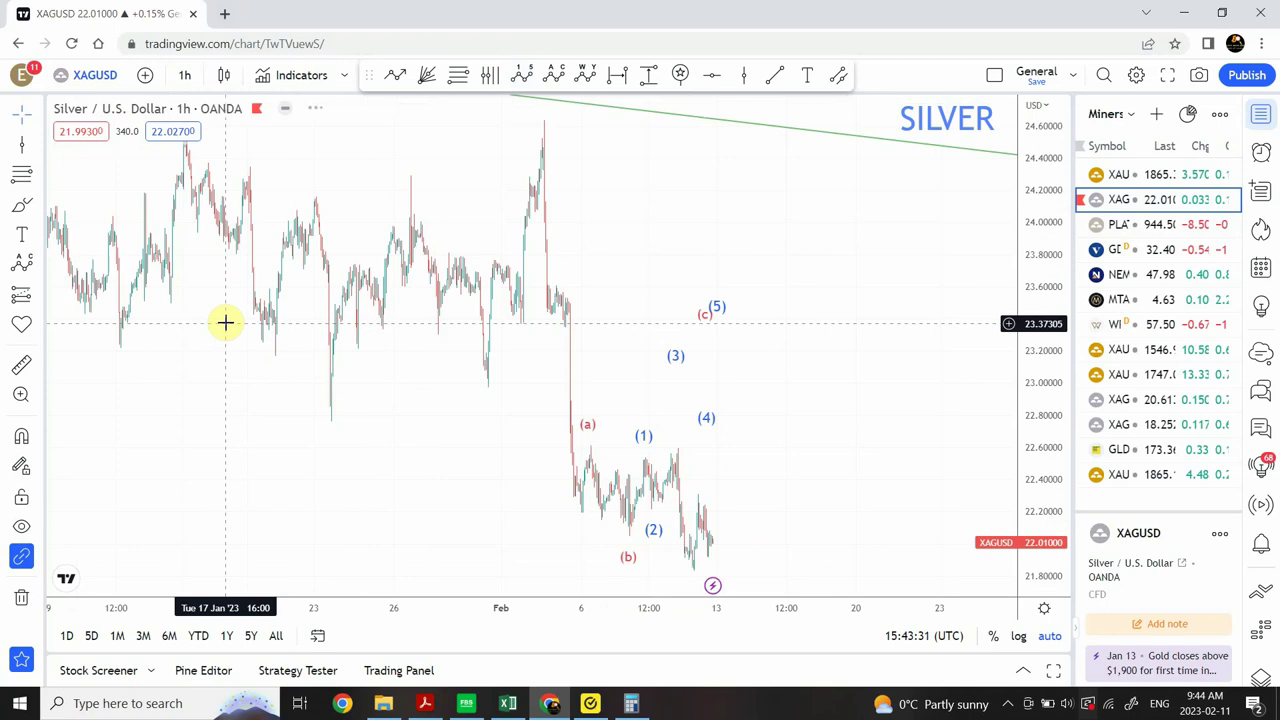
left_click(187, 77)
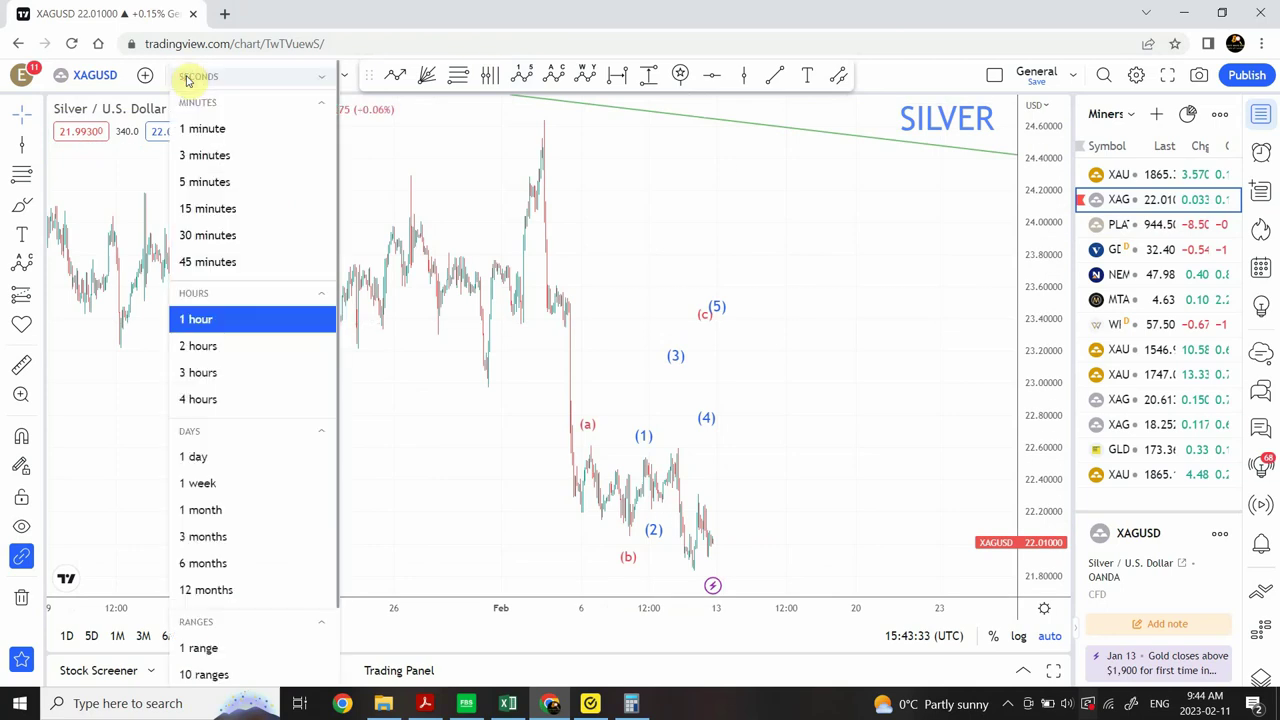
left_click(216, 456)
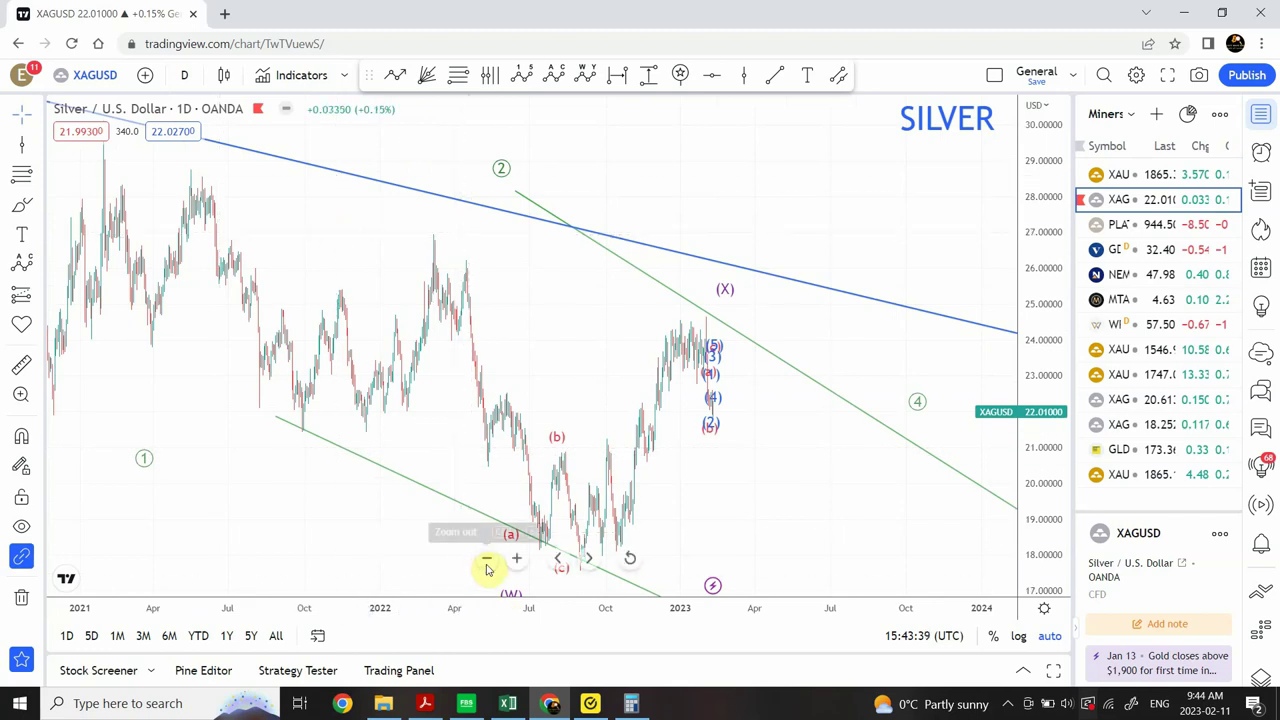
left_click(486, 566)
left_click(486, 566)
left_click(486, 566)
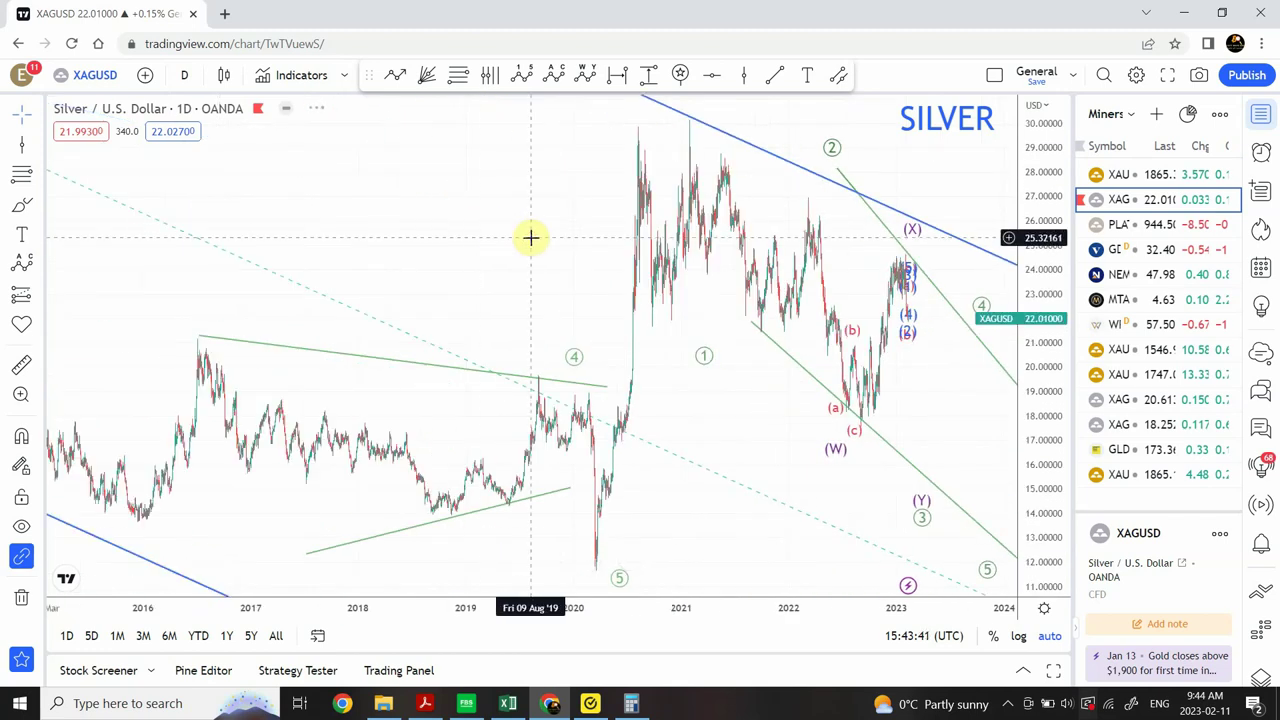
left_click_drag(531, 237, 381, 240)
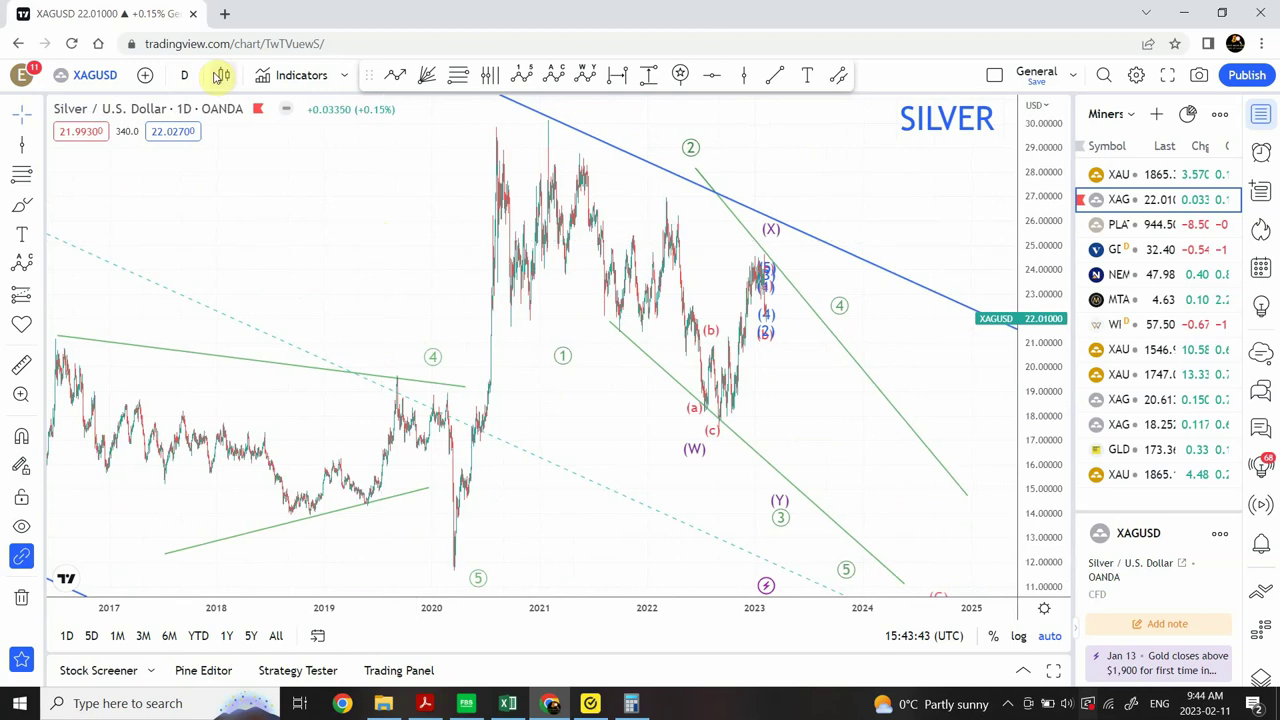
left_click(184, 75)
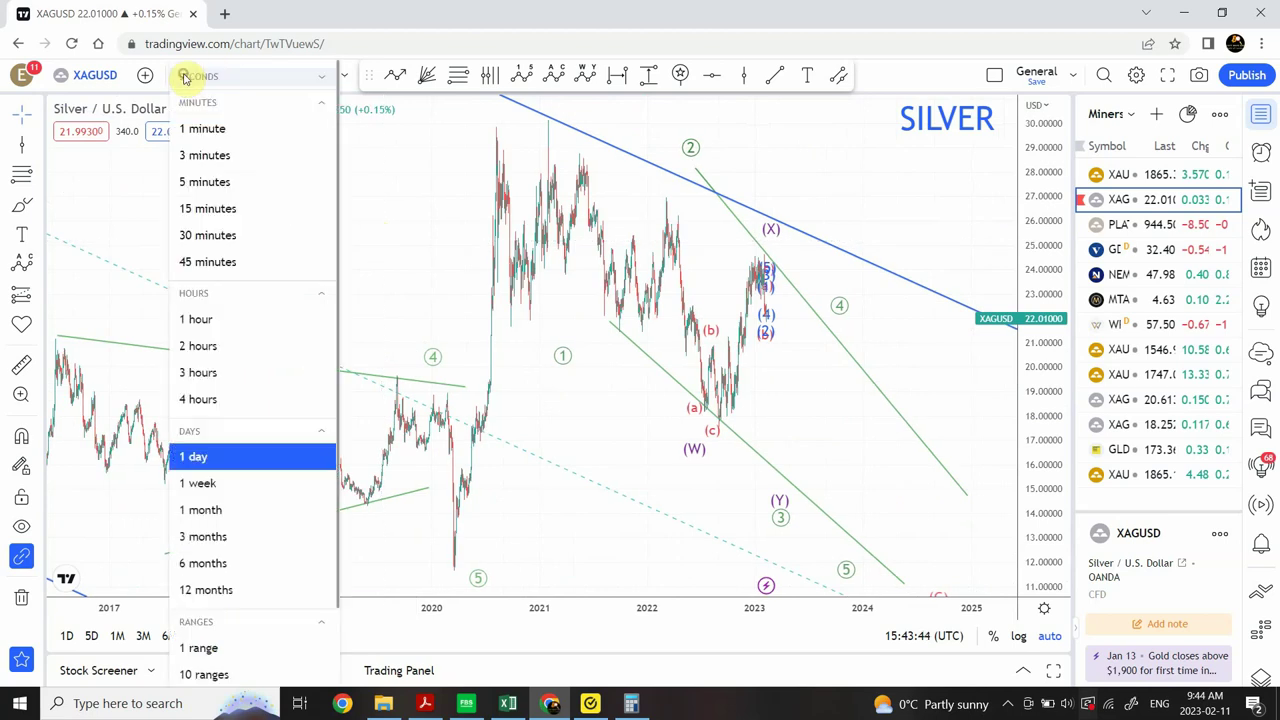
Step: Put Silver on weekly bars, toggle drawing sync, and hide then re-show all drawings
left_click(237, 484)
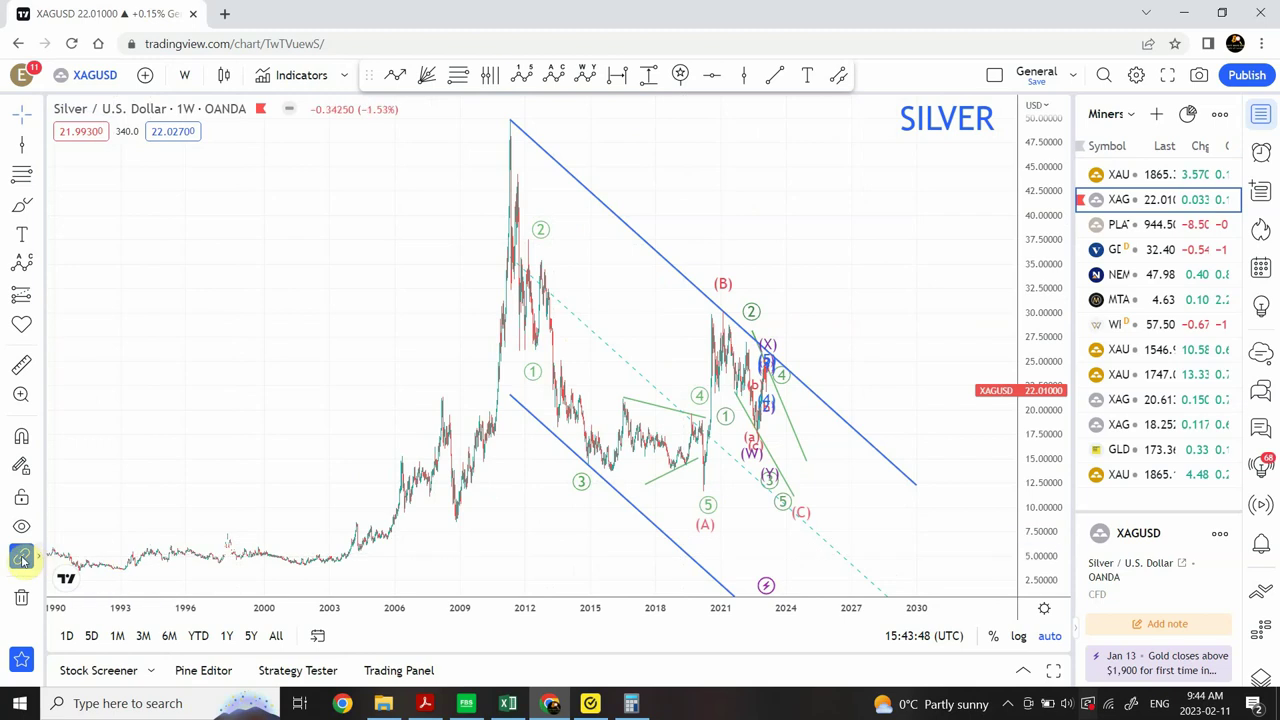
left_click(22, 558)
left_click(22, 528)
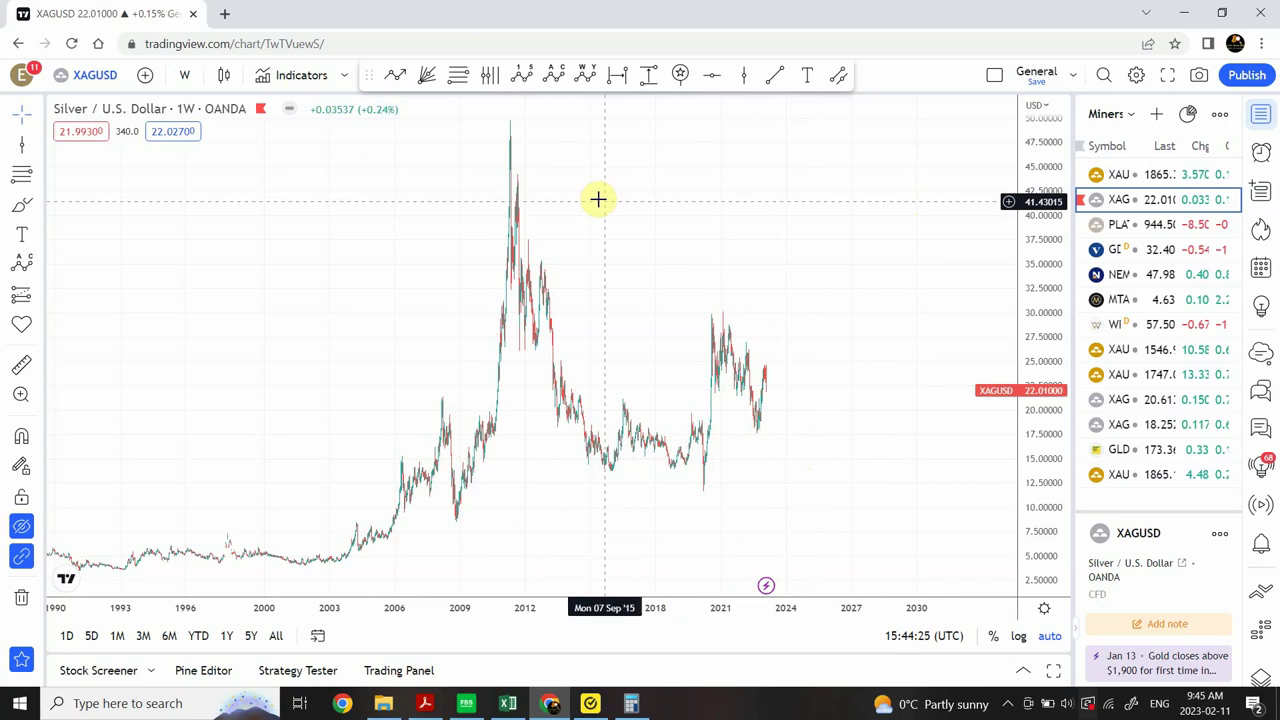
left_click(22, 530)
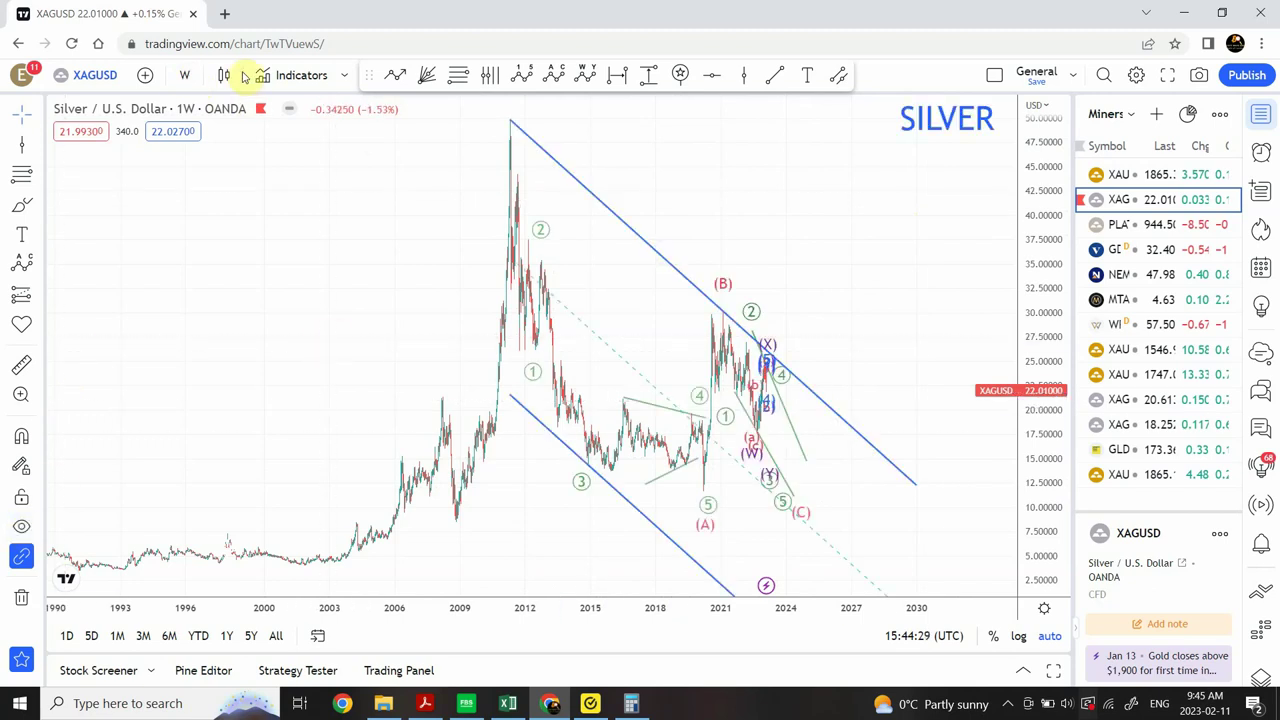
left_click(185, 80)
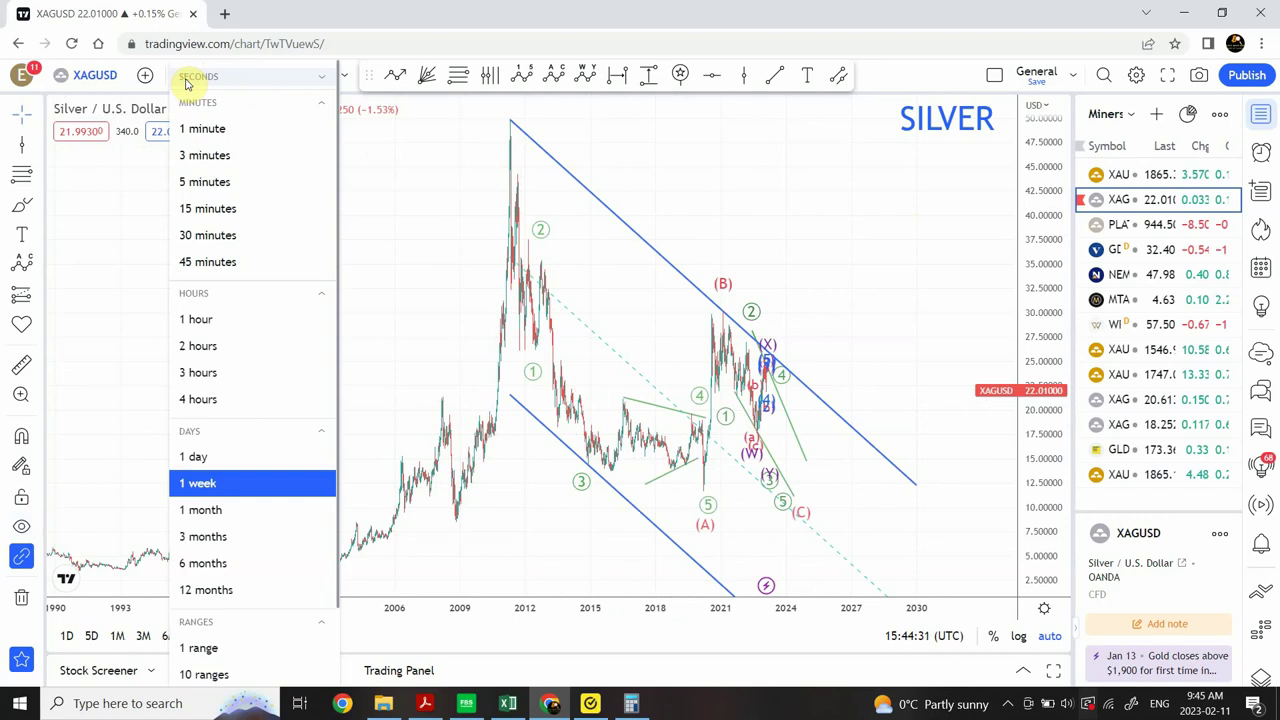
Step: Put Silver on daily bars and drag a stacked wave point at the latest peak lower
left_click(222, 458)
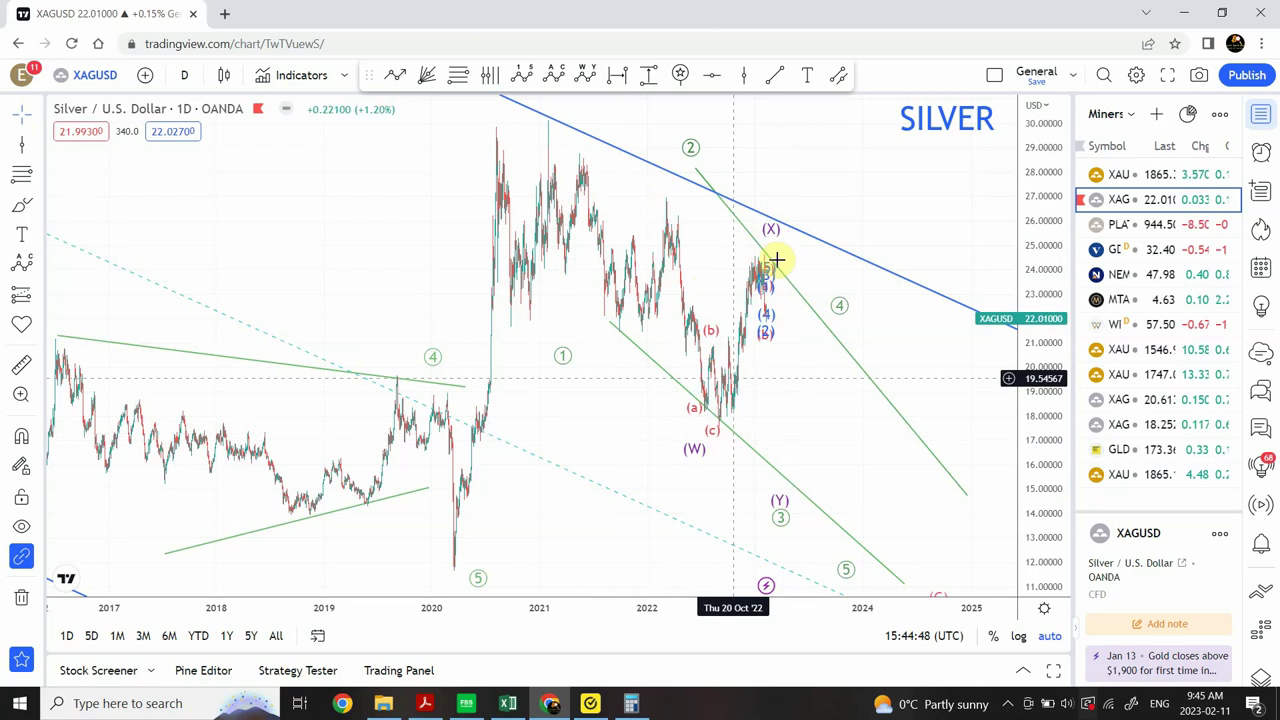
left_click(790, 485)
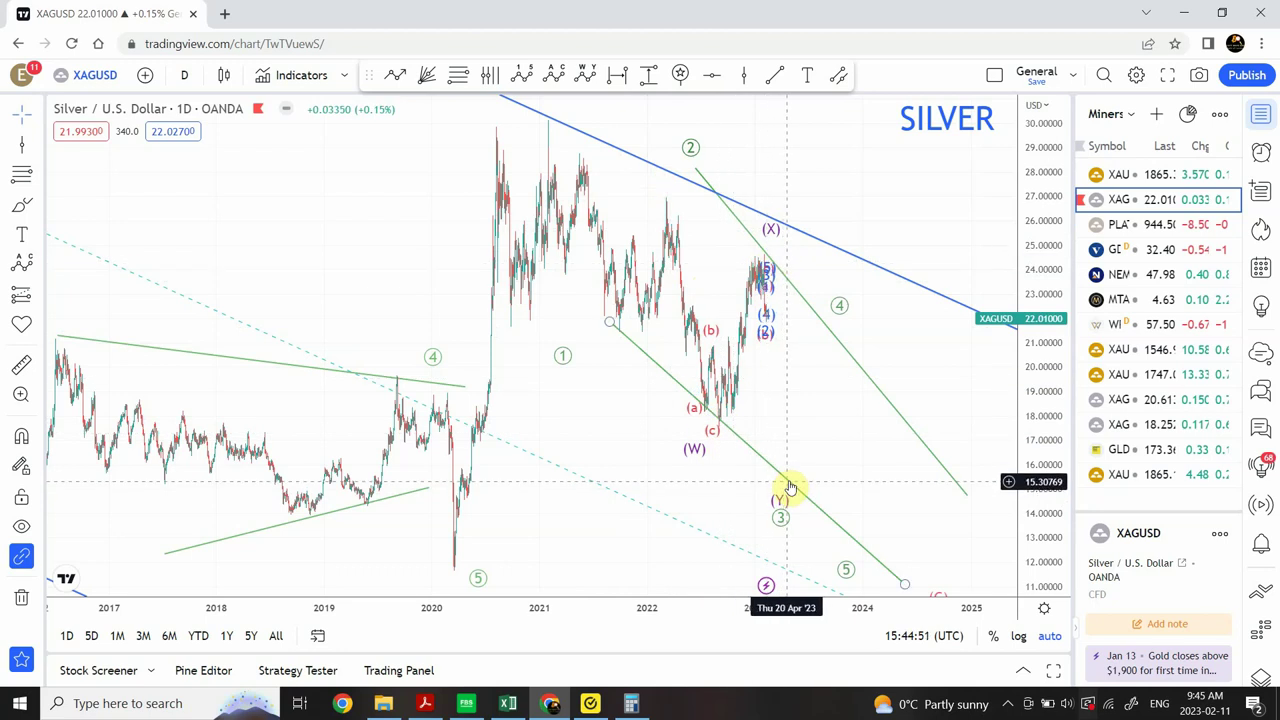
left_click(686, 251)
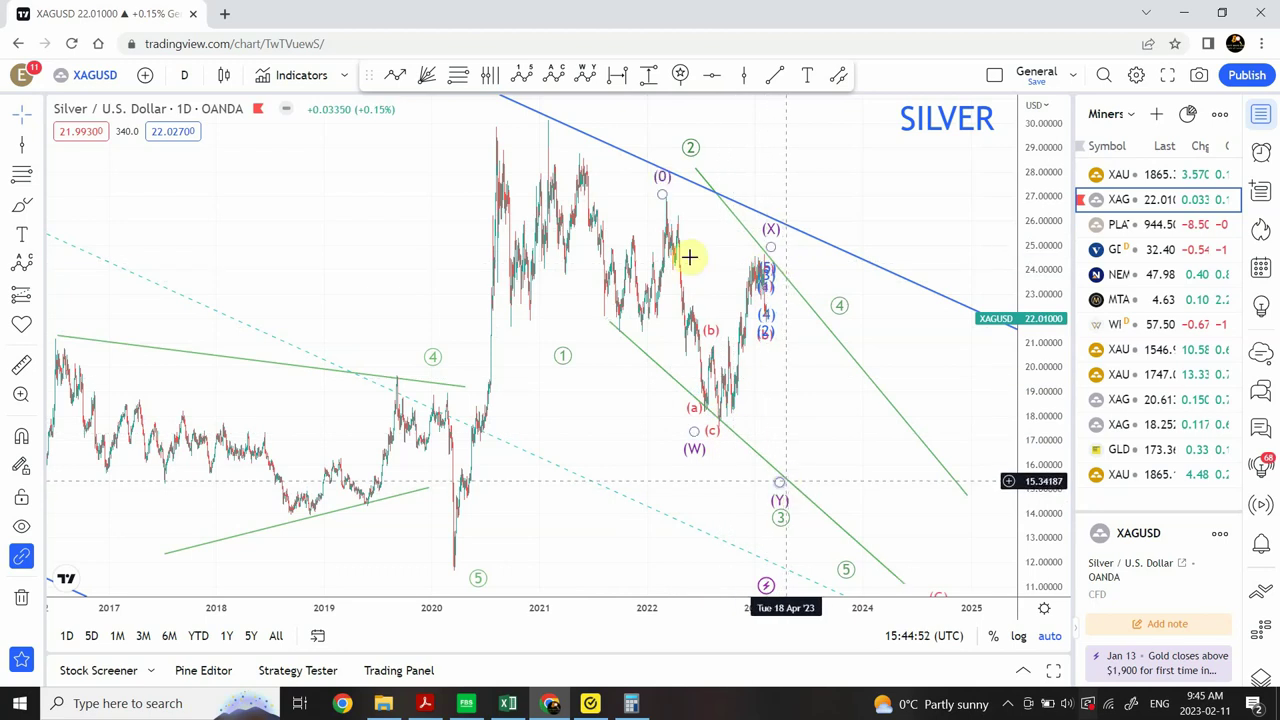
left_click(790, 485)
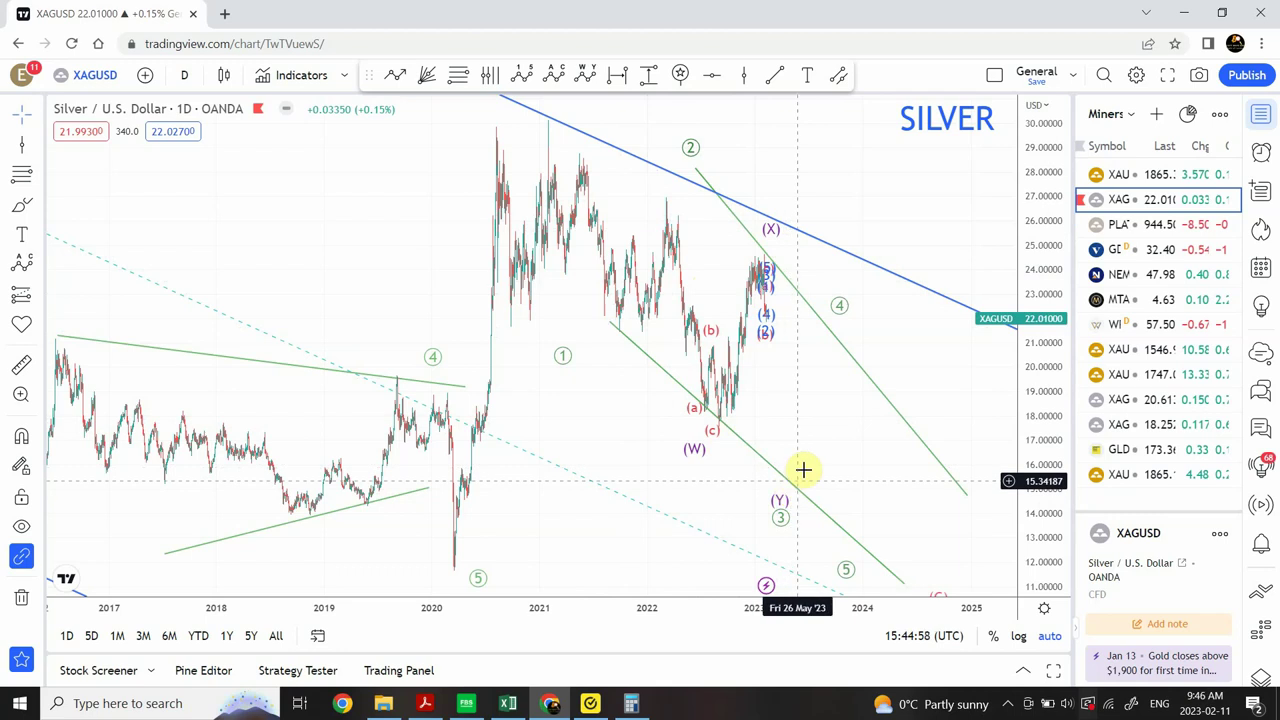
left_click(823, 334)
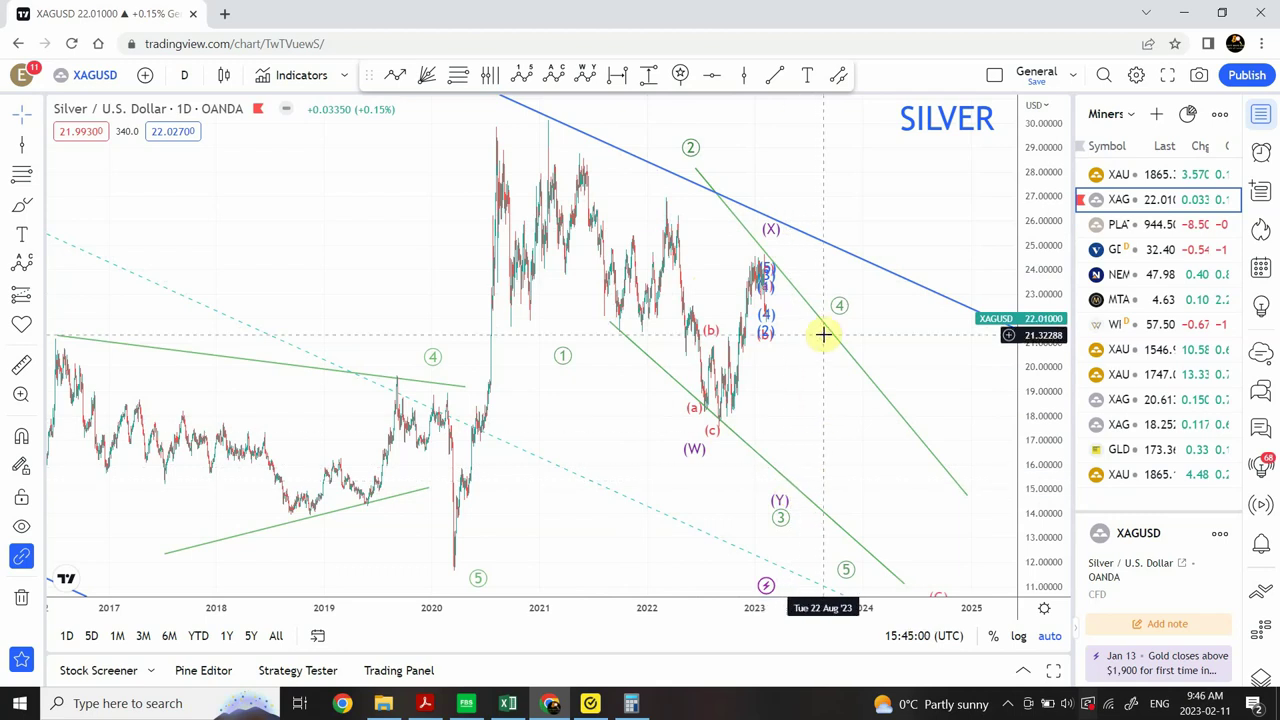
left_click(766, 268)
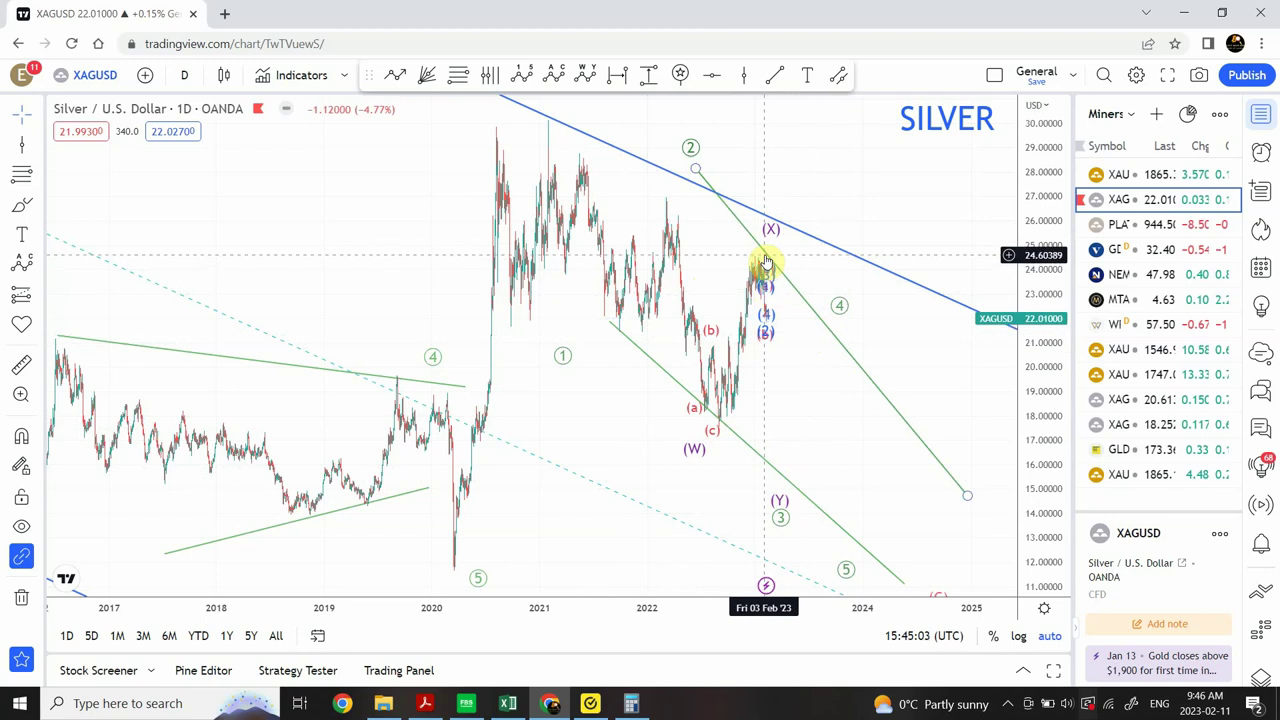
left_click_drag(766, 268, 766, 329)
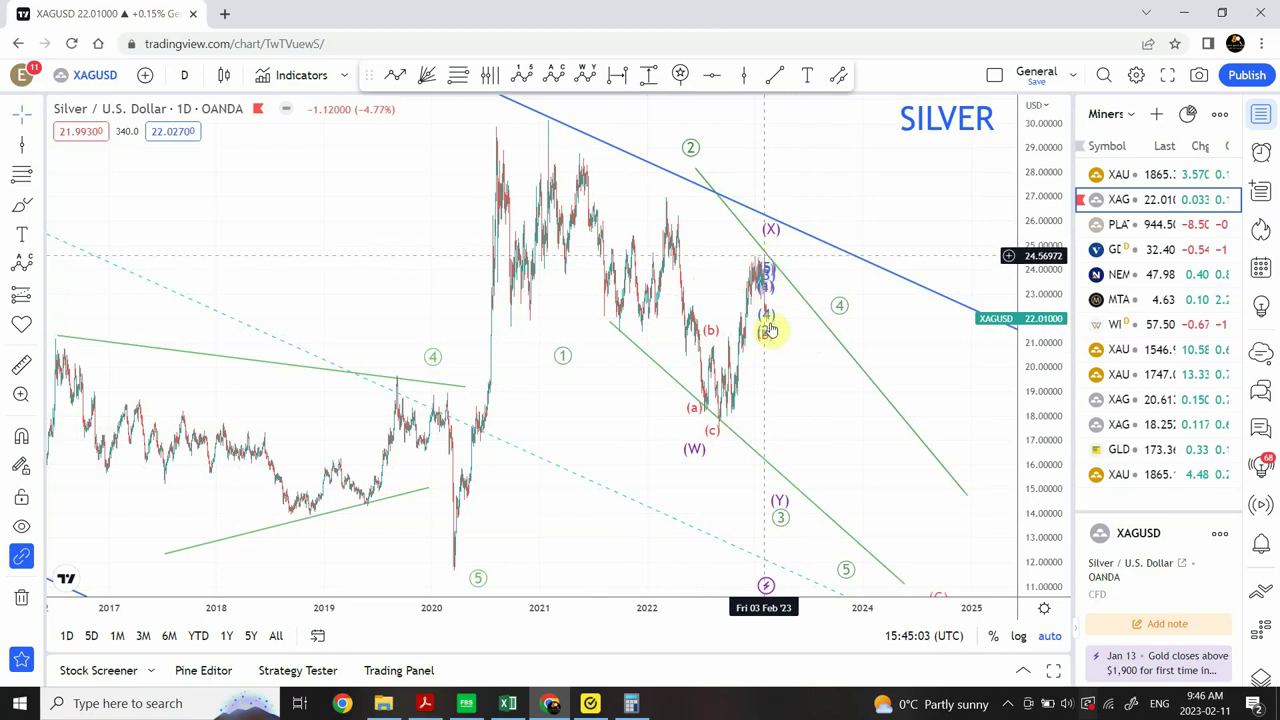
left_click(792, 488)
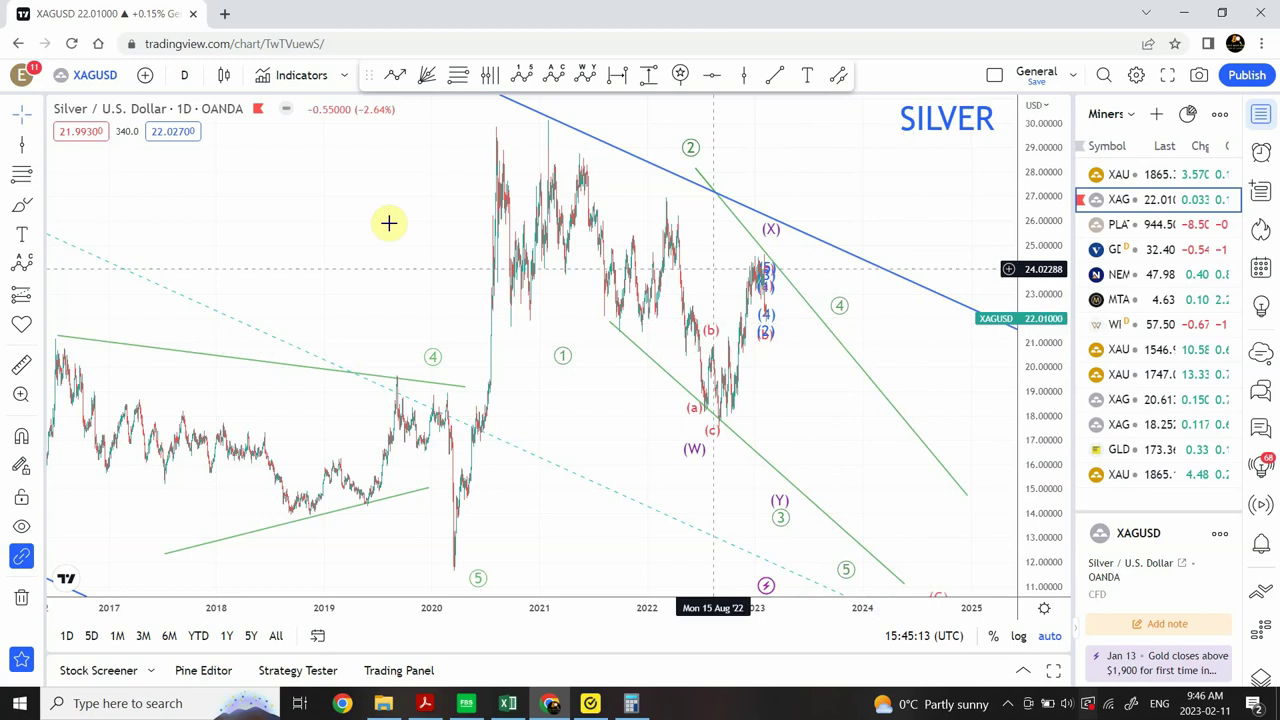
Step: Put Silver on 1-hour candles and drag the red (c) point down to the (4) level, about 22.9
left_click(187, 77)
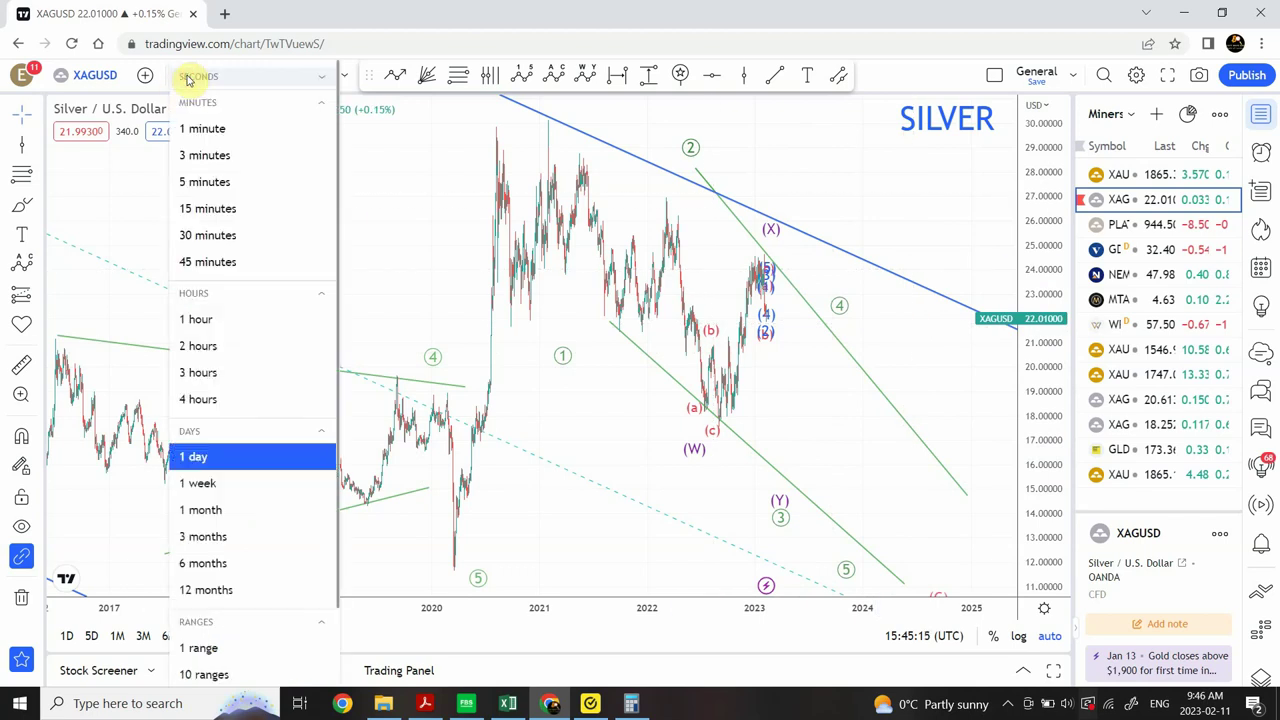
left_click(204, 321)
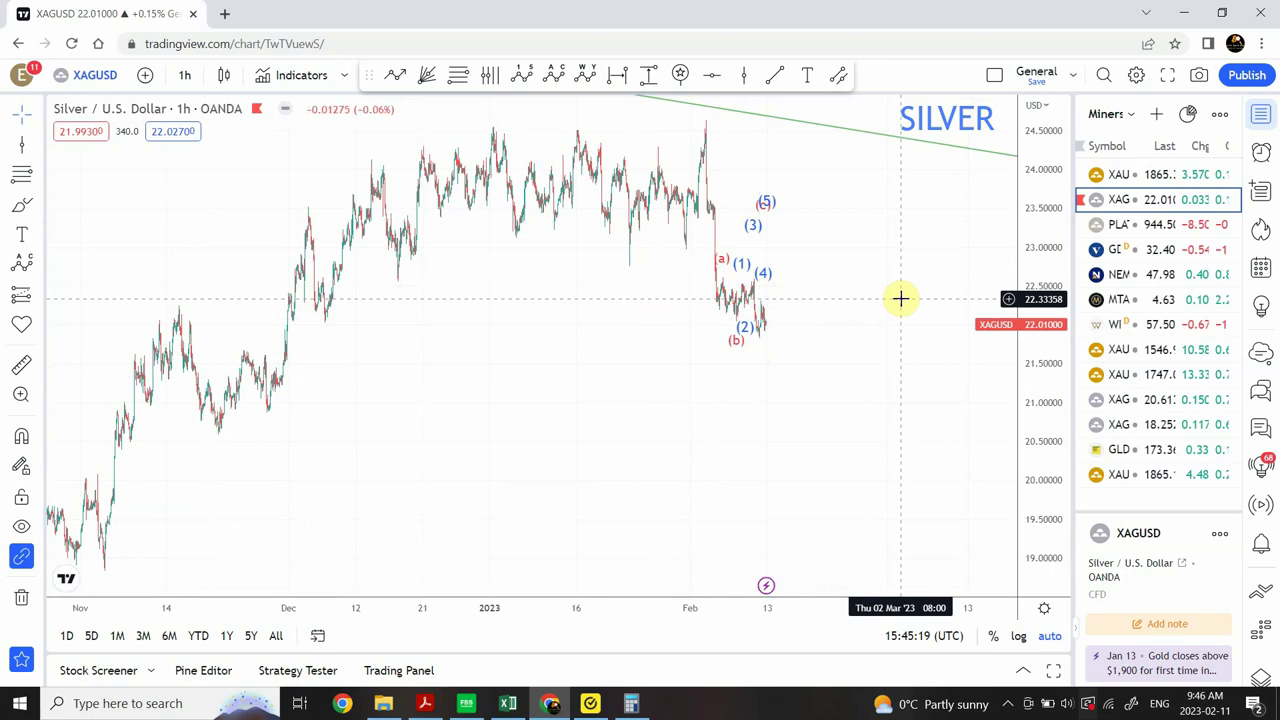
left_click(720, 268)
left_click(523, 340)
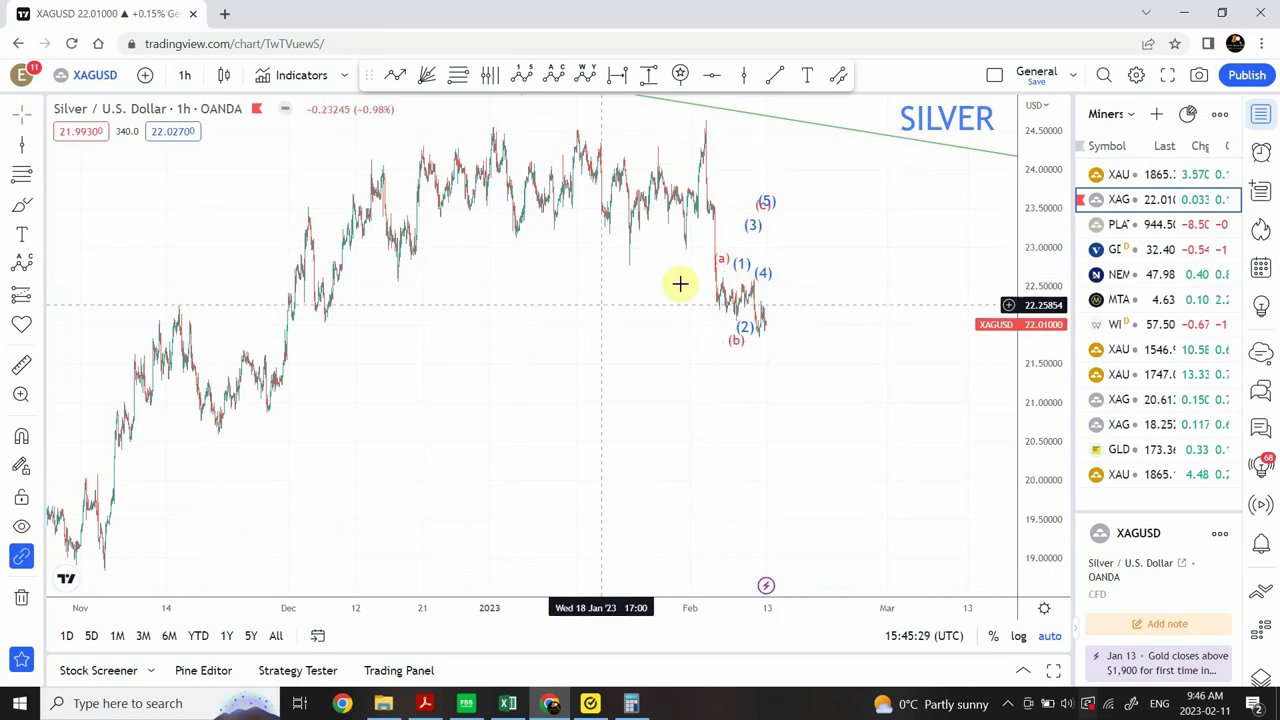
left_click(719, 268)
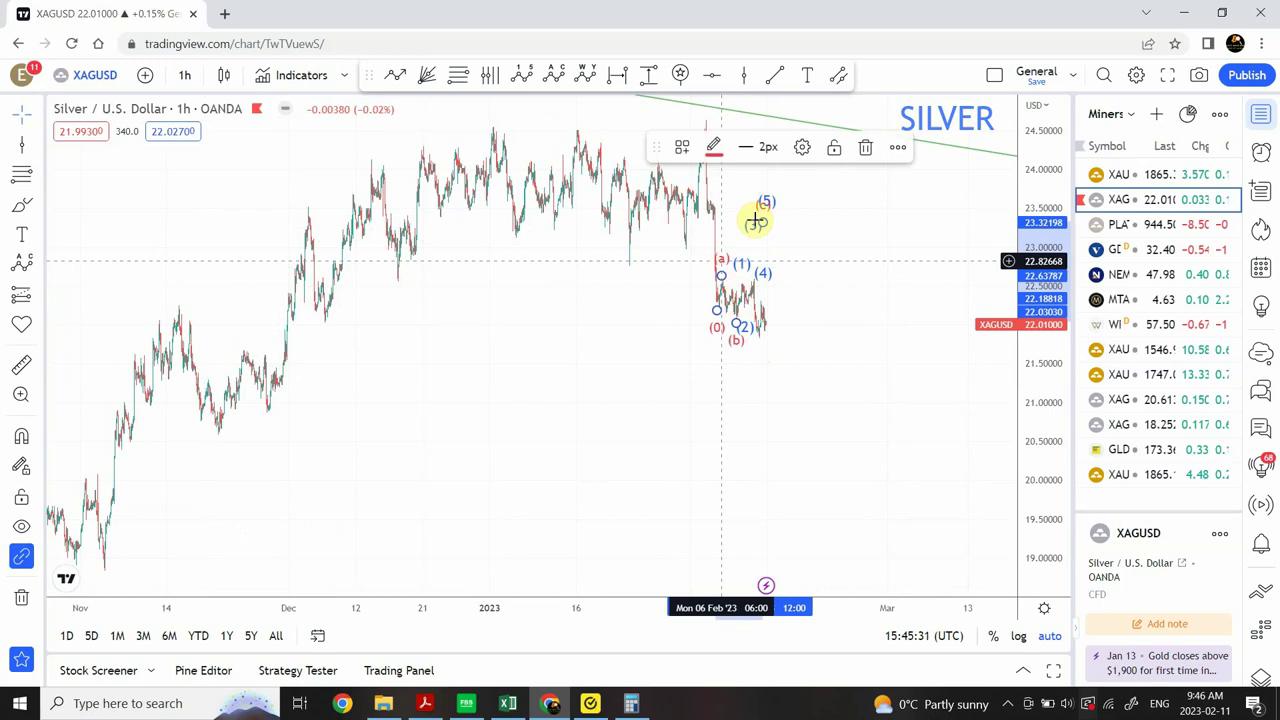
left_click_drag(766, 226, 776, 276)
left_click(400, 174)
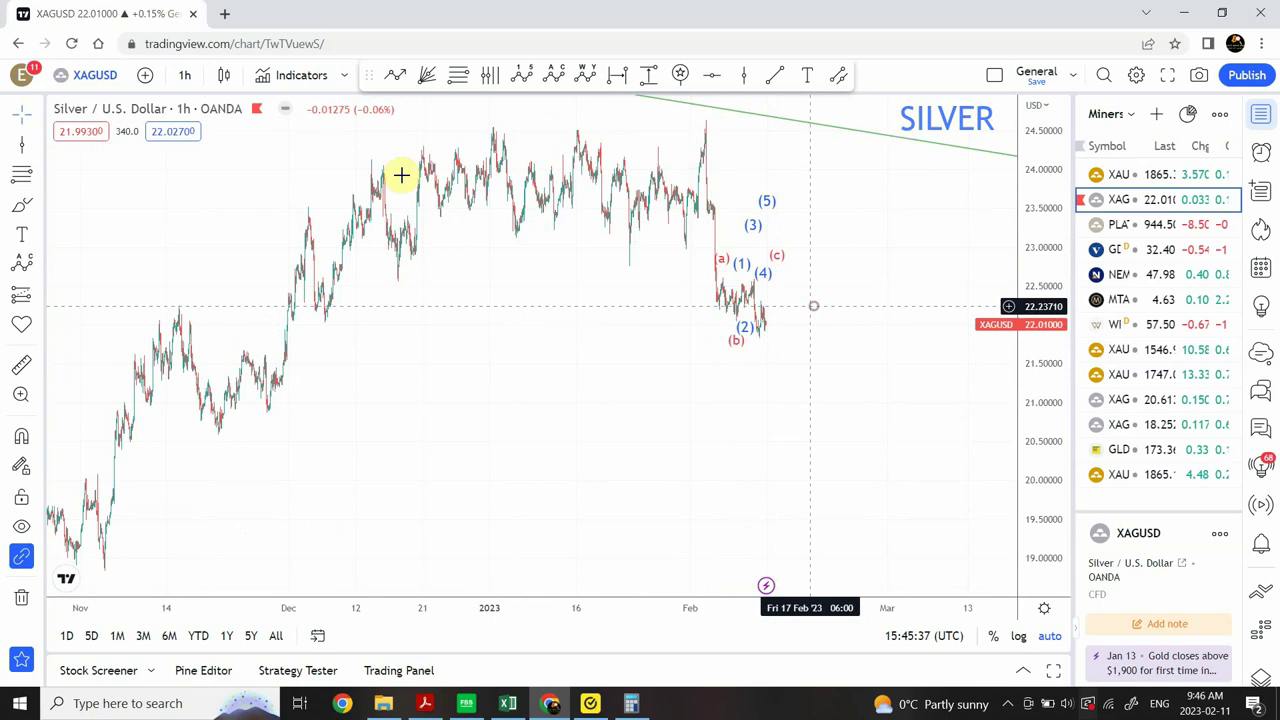
left_click(190, 82)
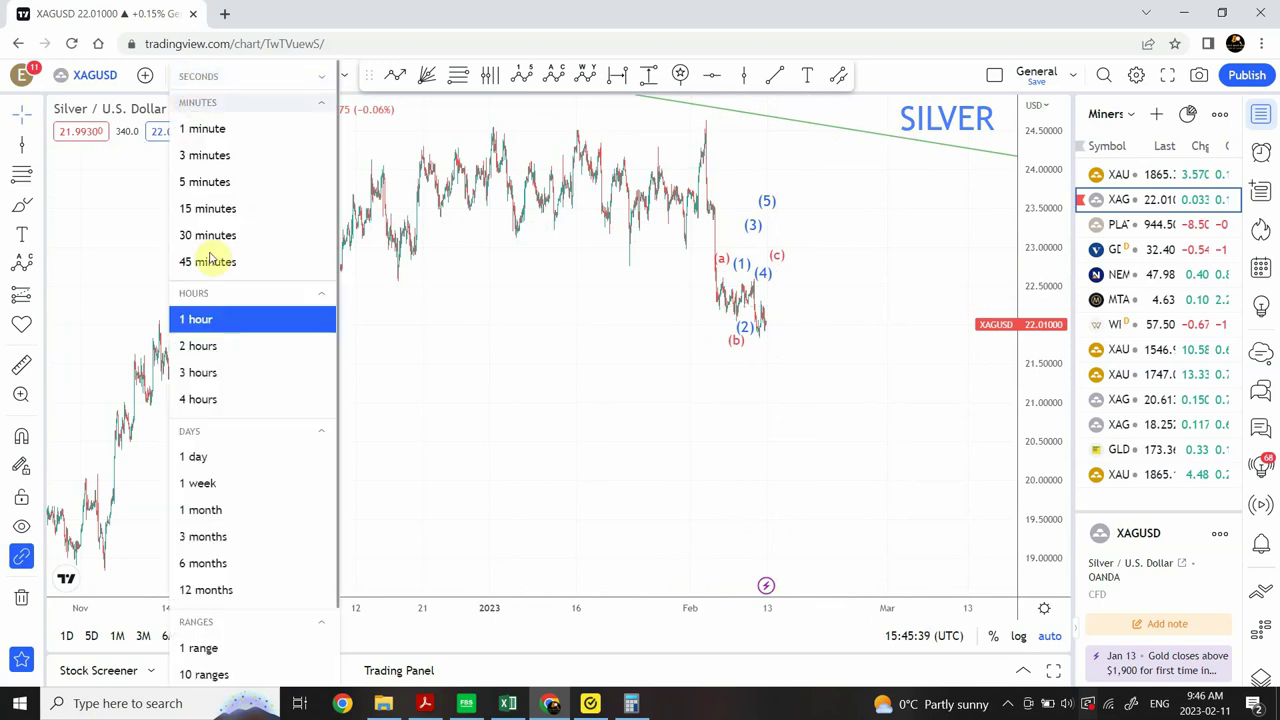
Step: Switch Silver to 15-minute bars and delete the blue (0)-(5) impulse wave labels
left_click(222, 212)
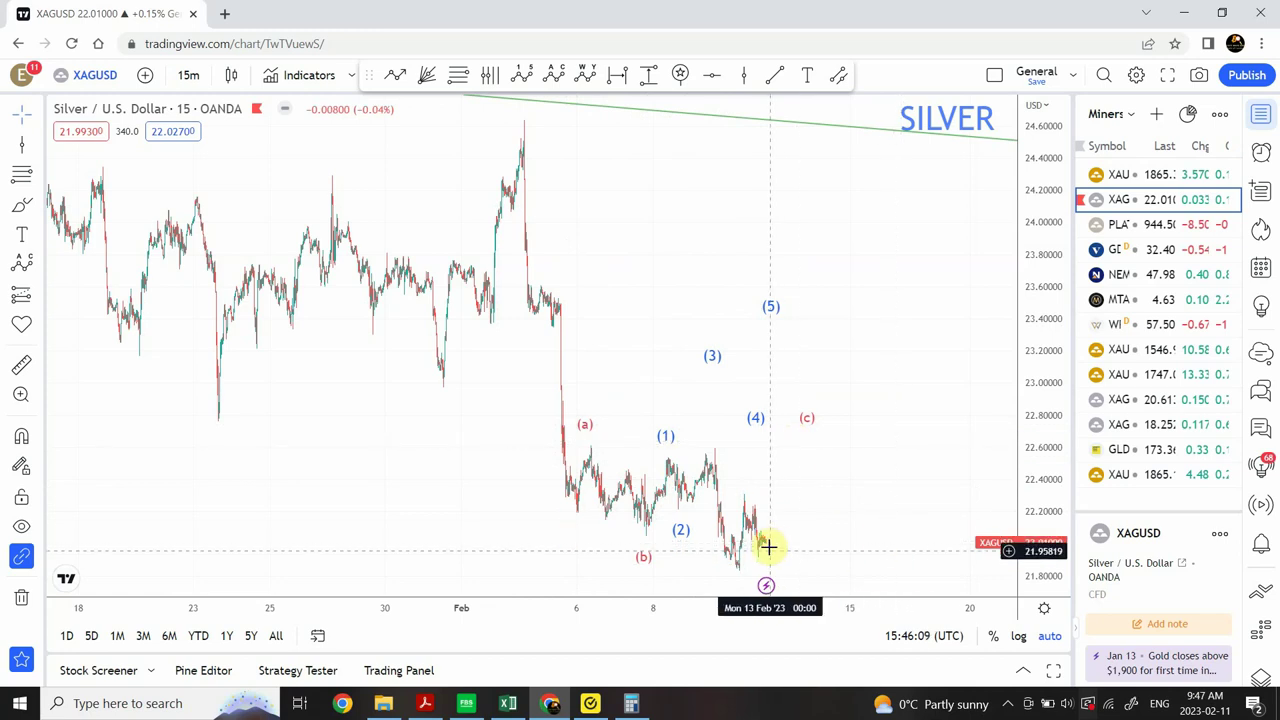
left_click(758, 422)
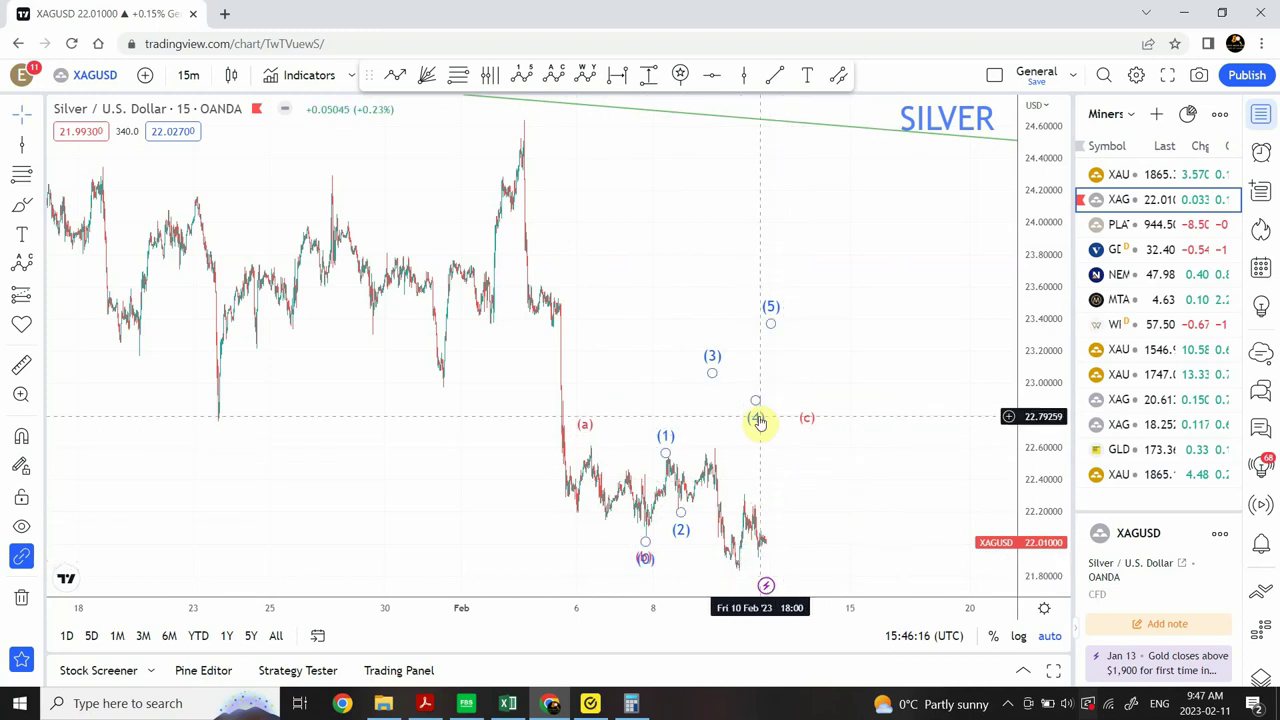
key("Delete")
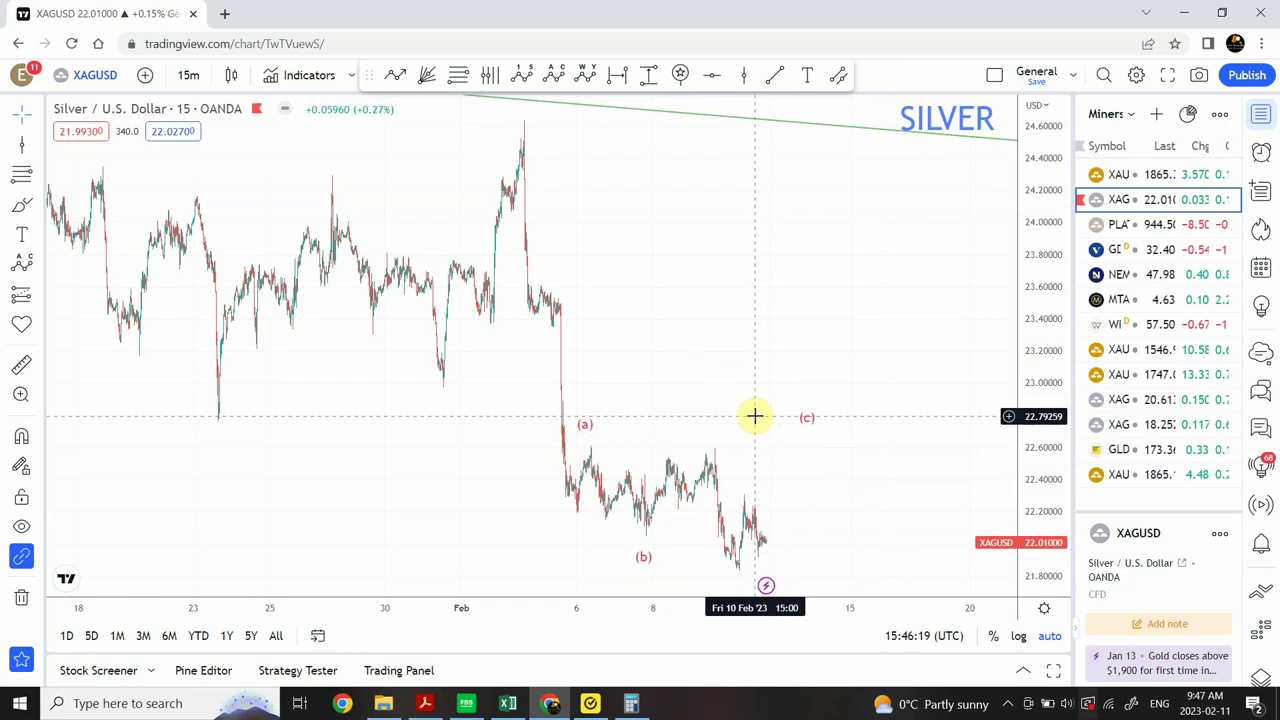
Step: Move the correction's (b) point onto the latest low and (a) to about 22.59
left_click(641, 556)
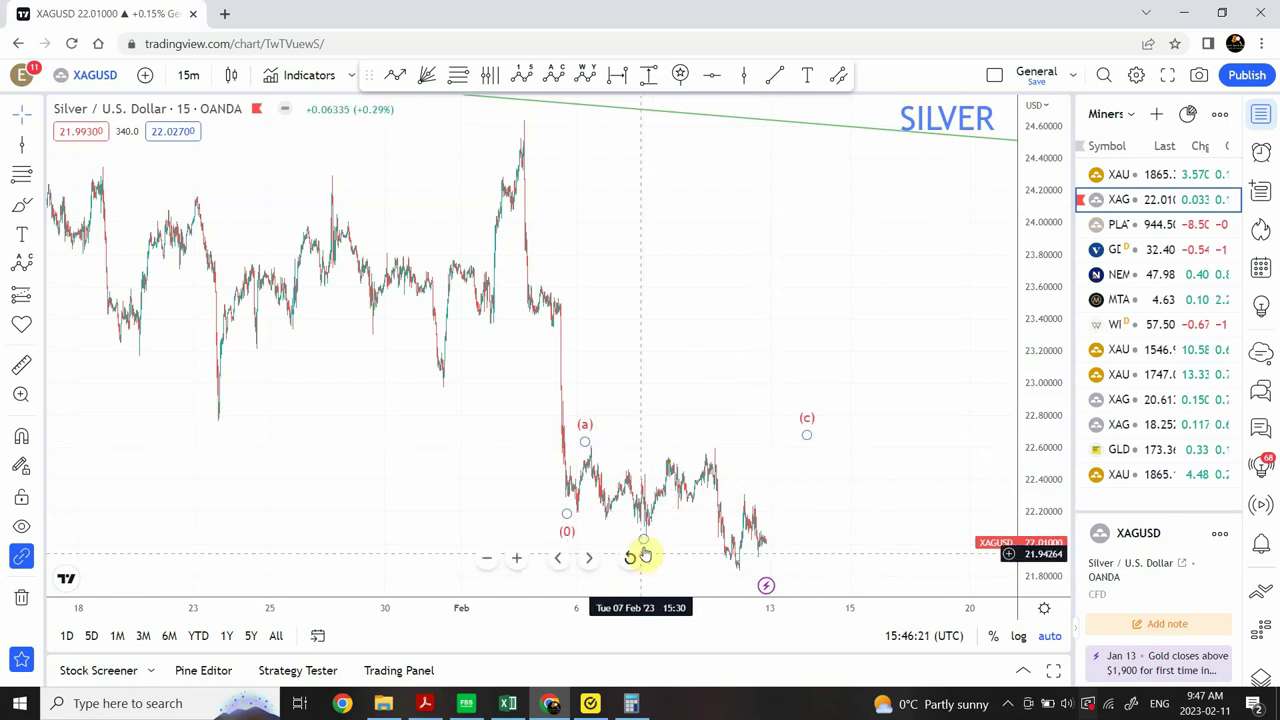
left_click_drag(643, 543, 726, 558)
left_click_drag(583, 440, 666, 456)
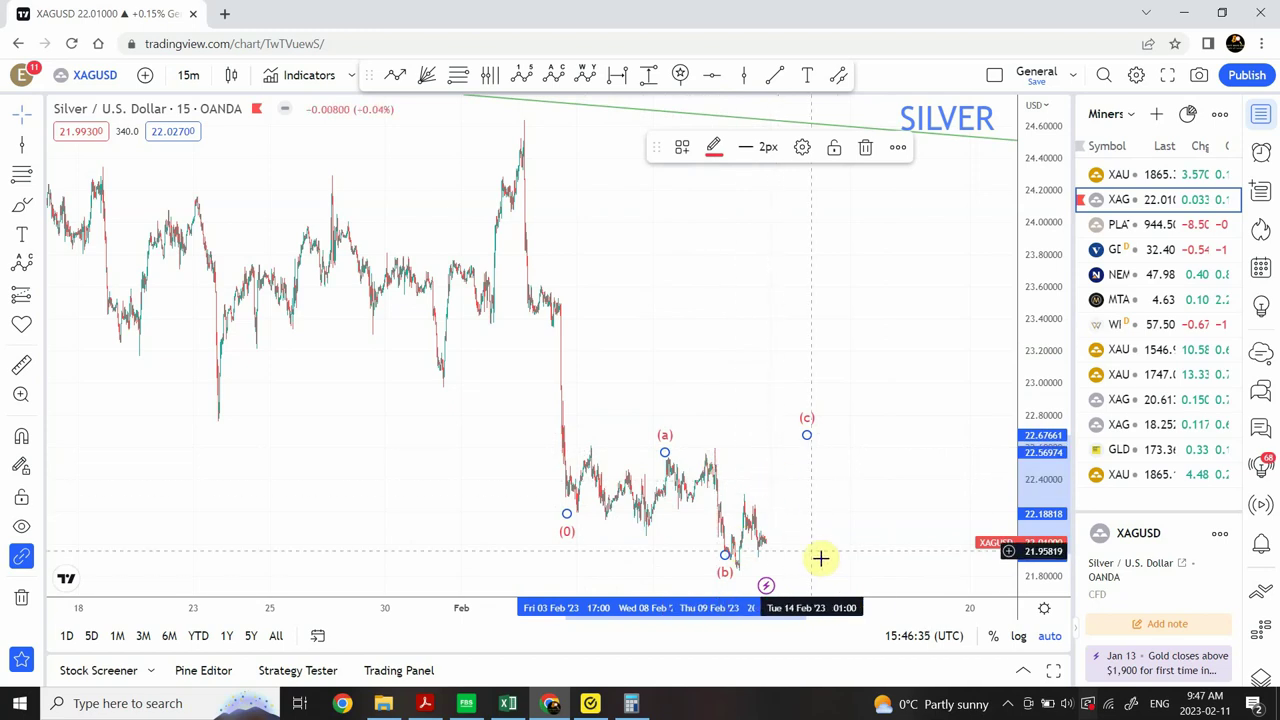
left_click(800, 528)
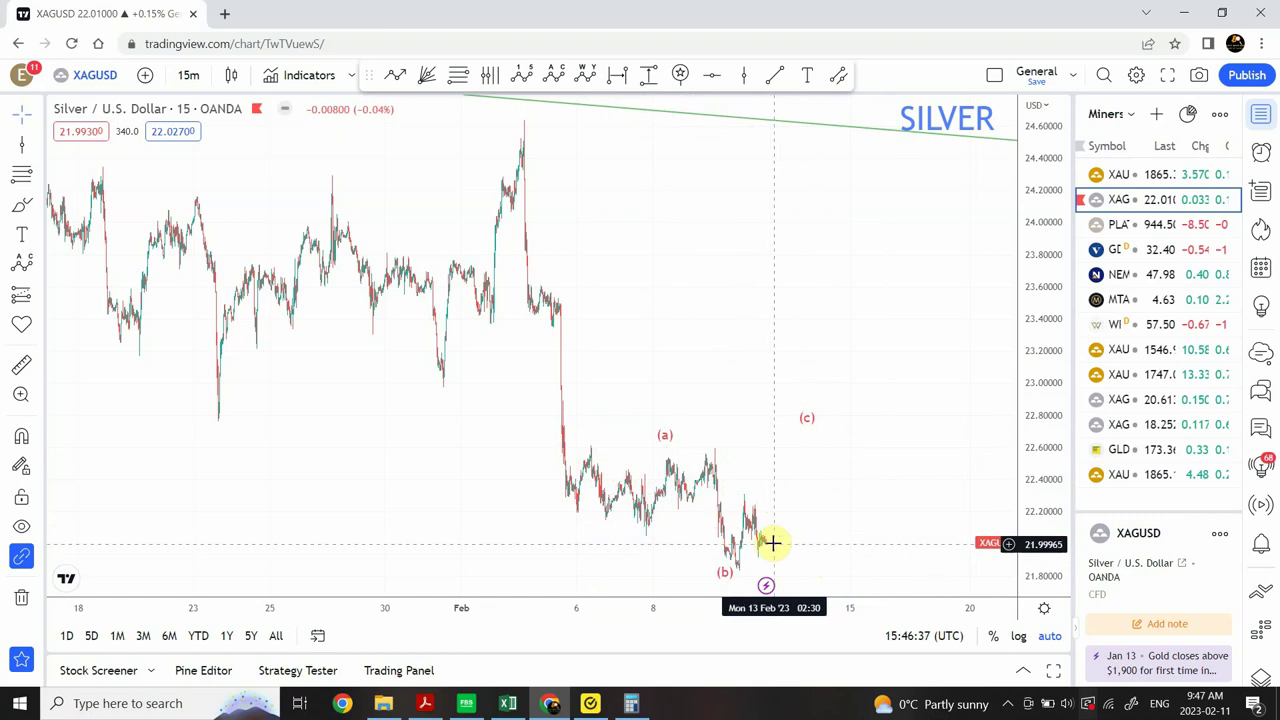